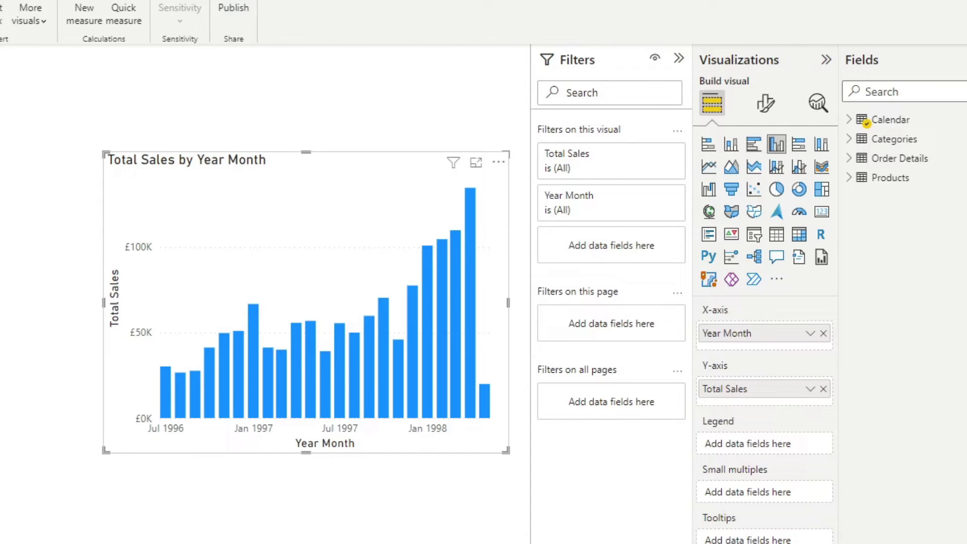
Move the sales bar chart lower on the page and view the Calendar table's Date and Year Month data.
{"action": "key", "text": "Escape"}
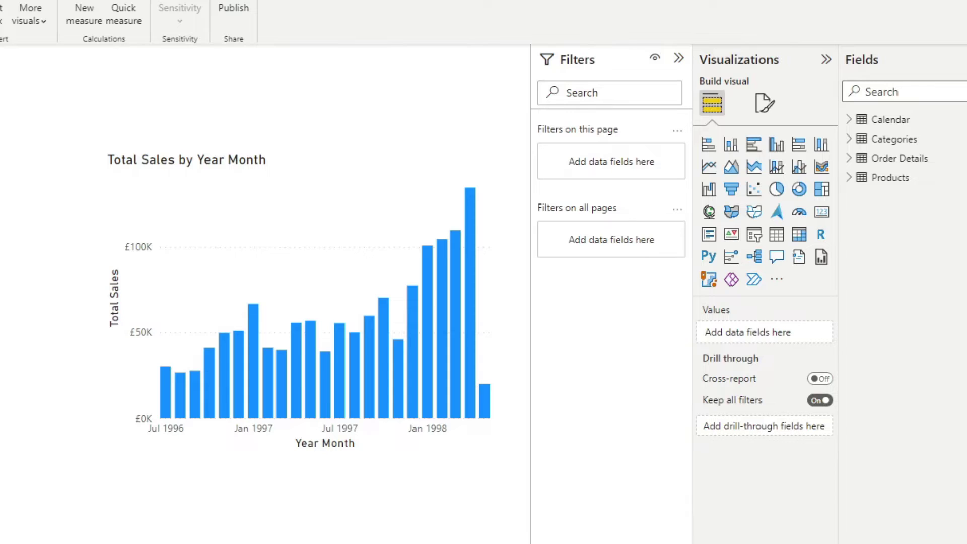
{"action": "left_click", "coordinate": [313, 163]}
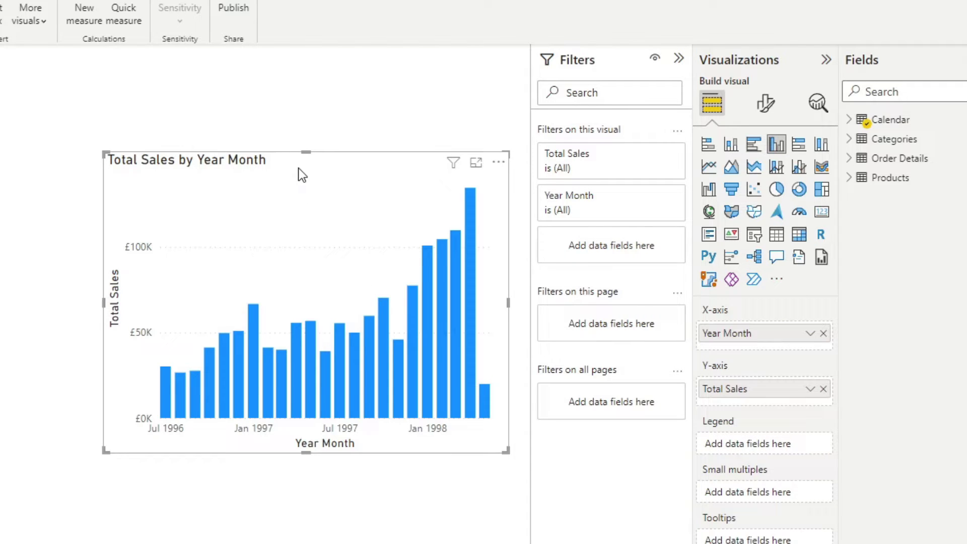
{"action": "left_click_drag", "start_coordinate": [298, 168], "coordinate": [286, 206]}
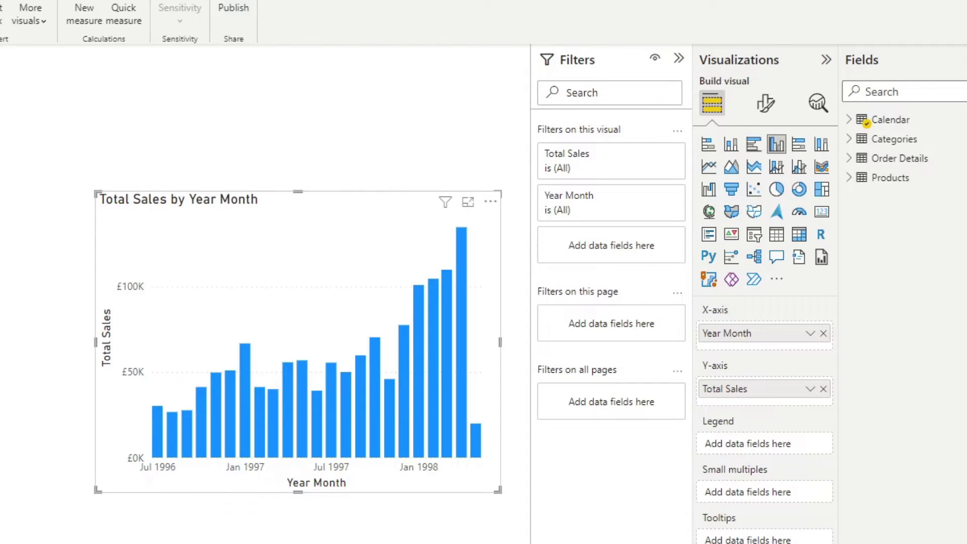
{"action": "left_click", "coordinate": [866, 123]}
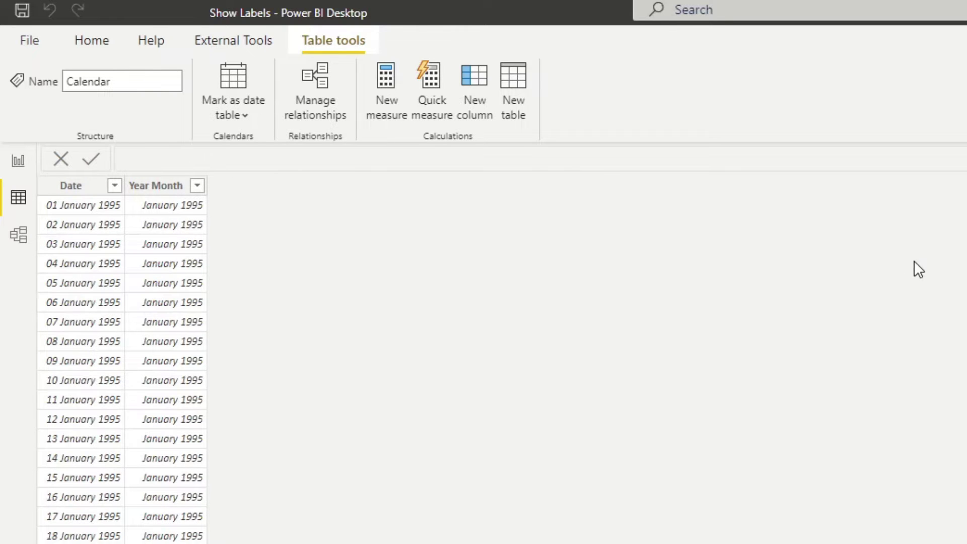
Inspect the table relationships in Model view, then return to the report with Calendar's fields expanded.
{"action": "left_click", "coordinate": [13, 118]}
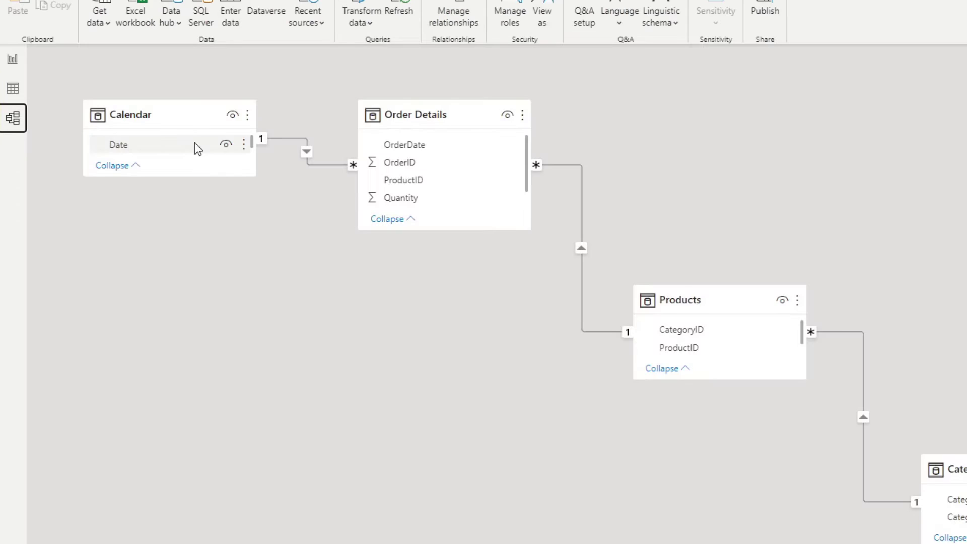
{"action": "mouse_move", "coordinate": [404, 363]}
{"action": "left_mouse_down"}
{"action": "mouse_move", "coordinate": [464, 360]}
{"action": "mouse_move", "coordinate": [402, 370]}
{"action": "left_mouse_up"}
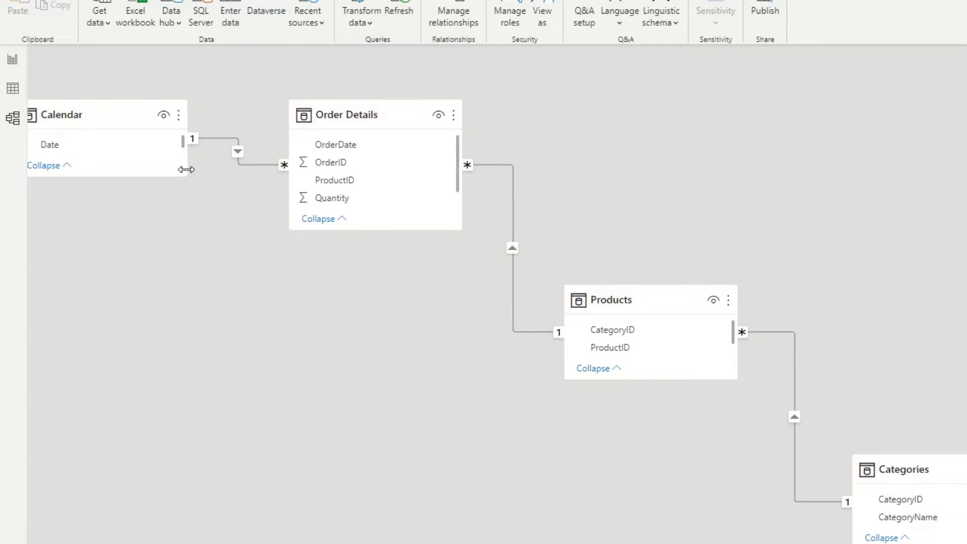
{"action": "left_click", "coordinate": [12, 59]}
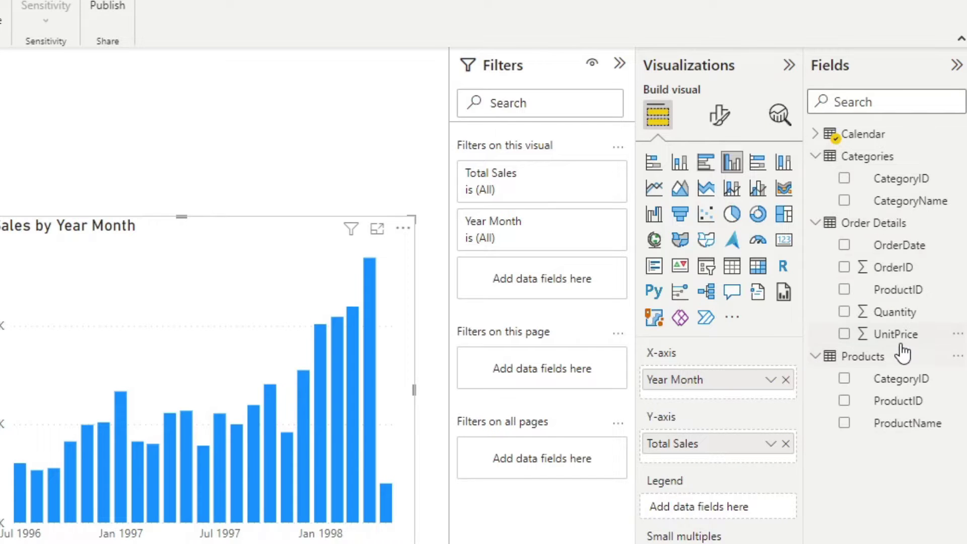
{"action": "left_click", "coordinate": [815, 133]}
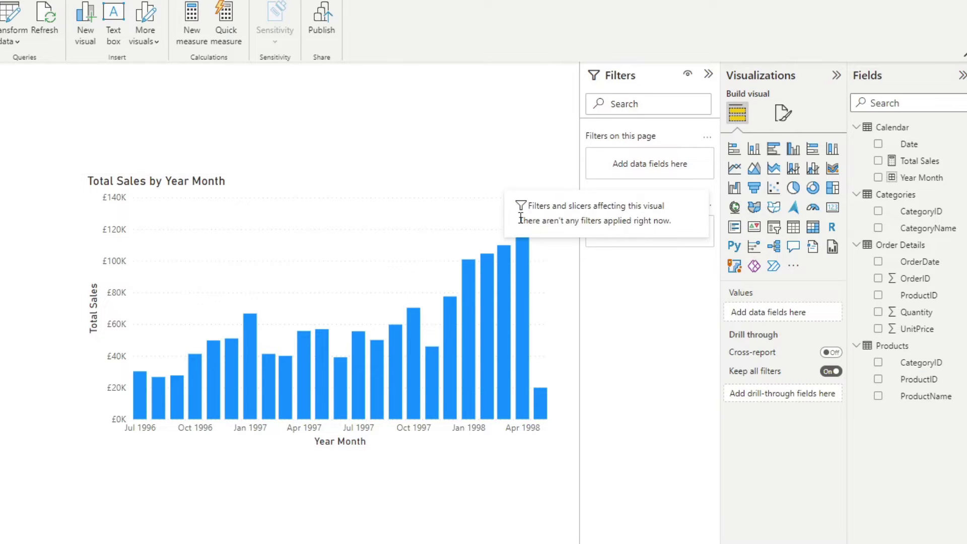
{"action": "mouse_move", "coordinate": [524, 253]}
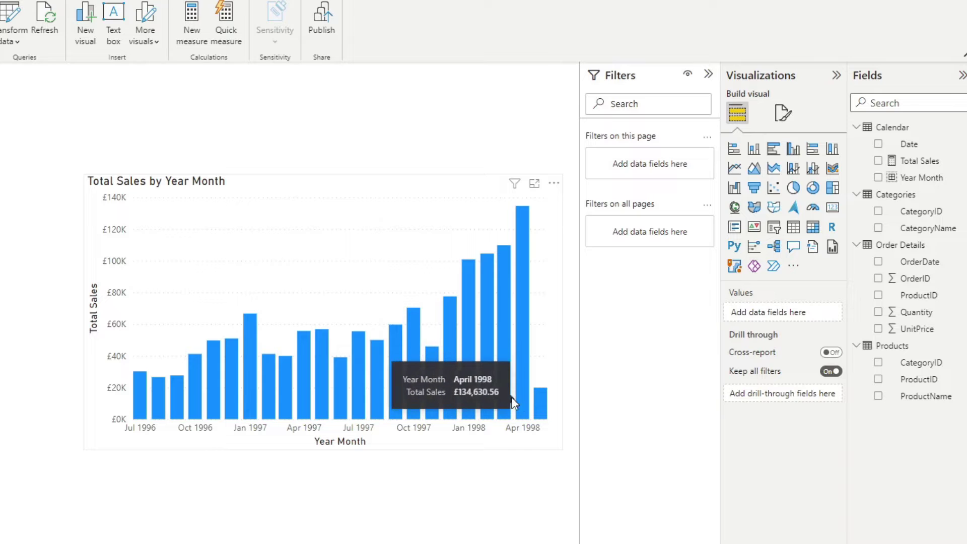
Turn on data labels for the Total Sales bars at 100% label density and stretch the chart taller.
{"action": "left_click", "coordinate": [397, 186]}
{"action": "left_click", "coordinate": [784, 112]}
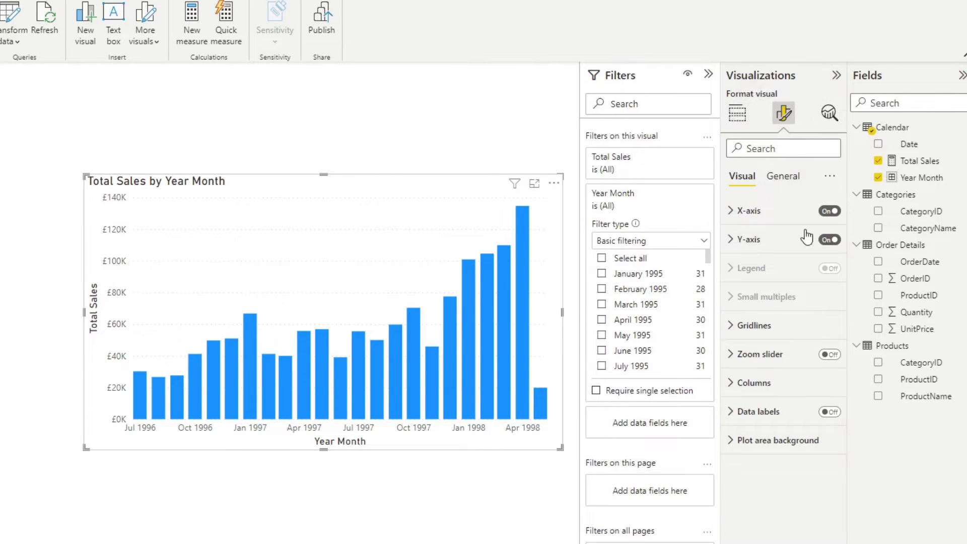
{"action": "left_click", "coordinate": [825, 412]}
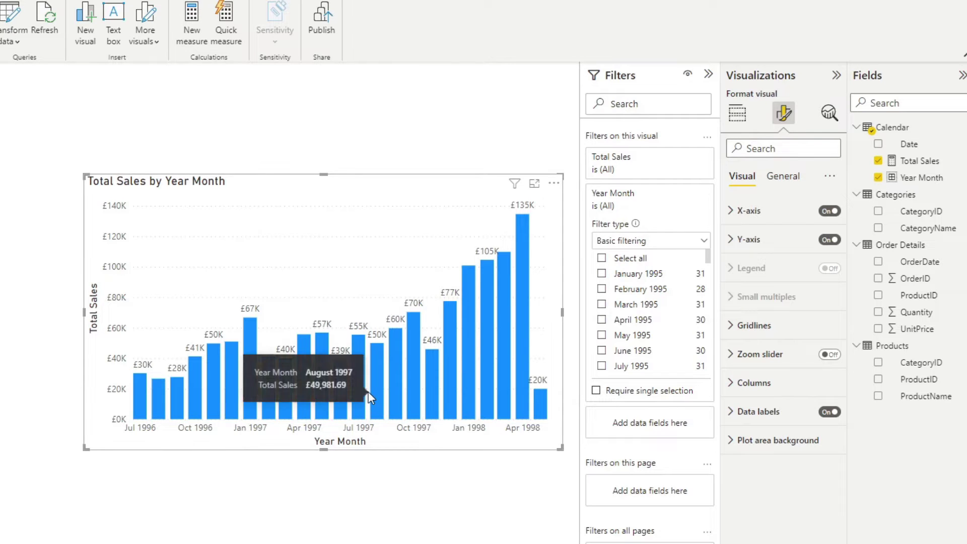
{"action": "left_click", "coordinate": [757, 411]}
{"action": "scroll", "coordinate": [767, 410], "scroll_direction": "down", "scroll_amount": 3}
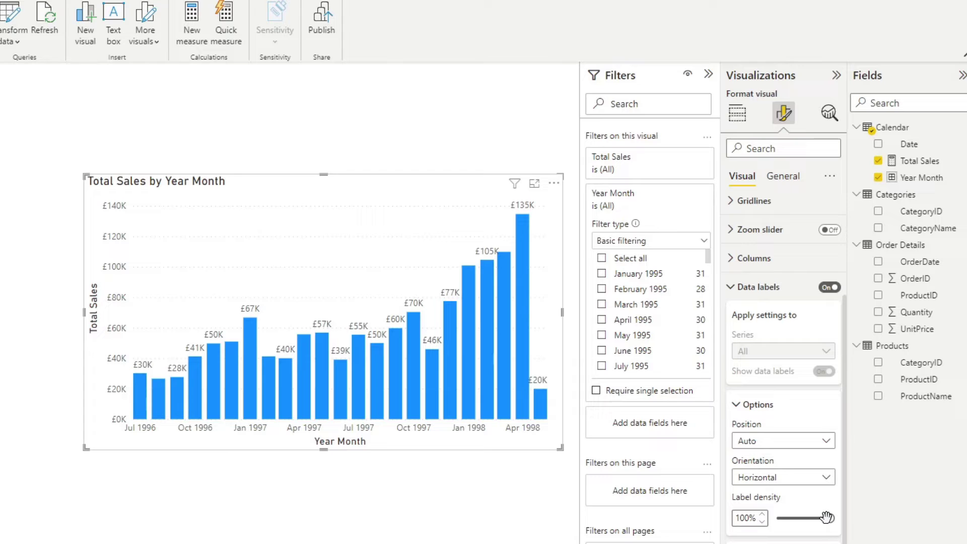
{"action": "left_click_drag", "start_coordinate": [829, 519], "coordinate": [784, 519]}
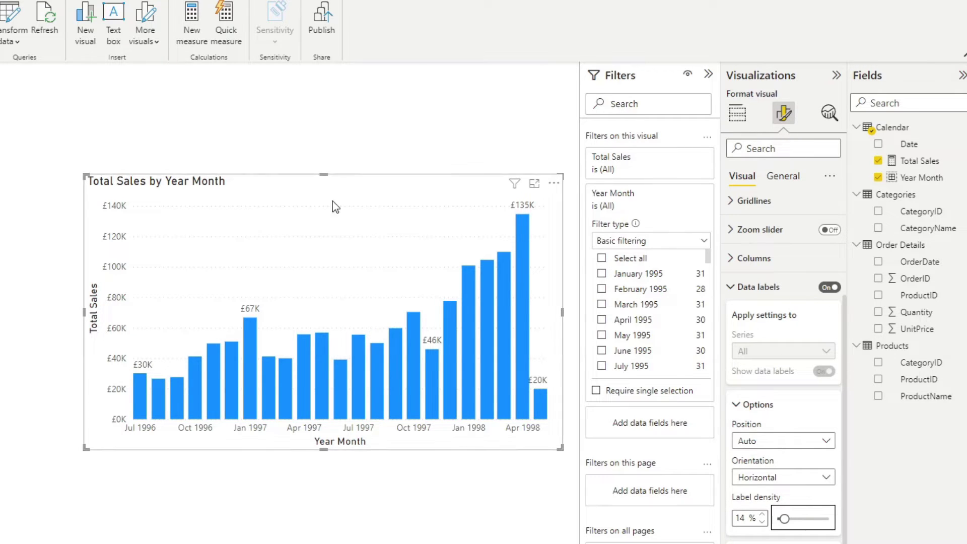
{"action": "left_click_drag", "start_coordinate": [785, 517], "coordinate": [846, 531]}
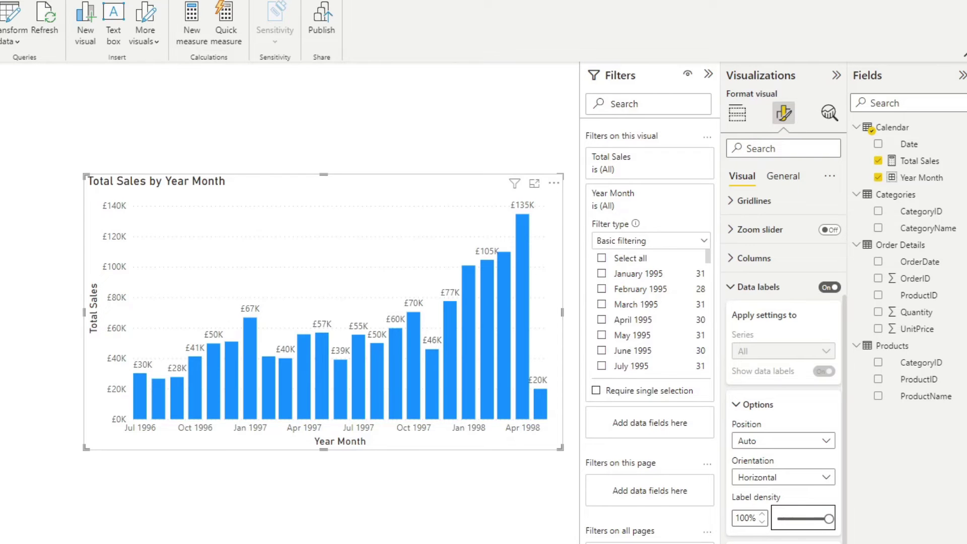
{"action": "left_click_drag", "start_coordinate": [323, 449], "coordinate": [351, 517]}
{"action": "left_click", "coordinate": [332, 173]}
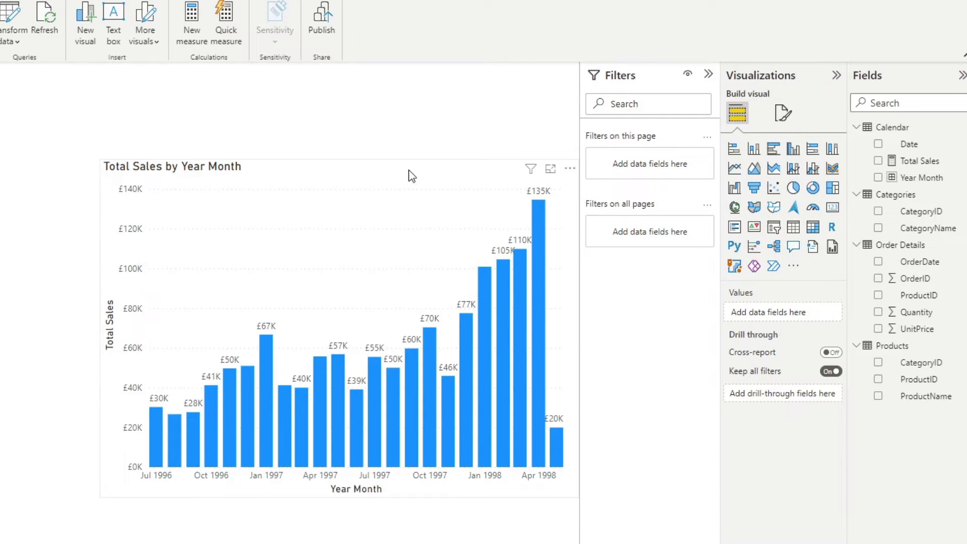
Duplicate the chart to its right as a Year Month and Total Sales table, narrowed to fit.
{"action": "left_click_drag", "start_coordinate": [410, 172], "coordinate": [264, 171]}
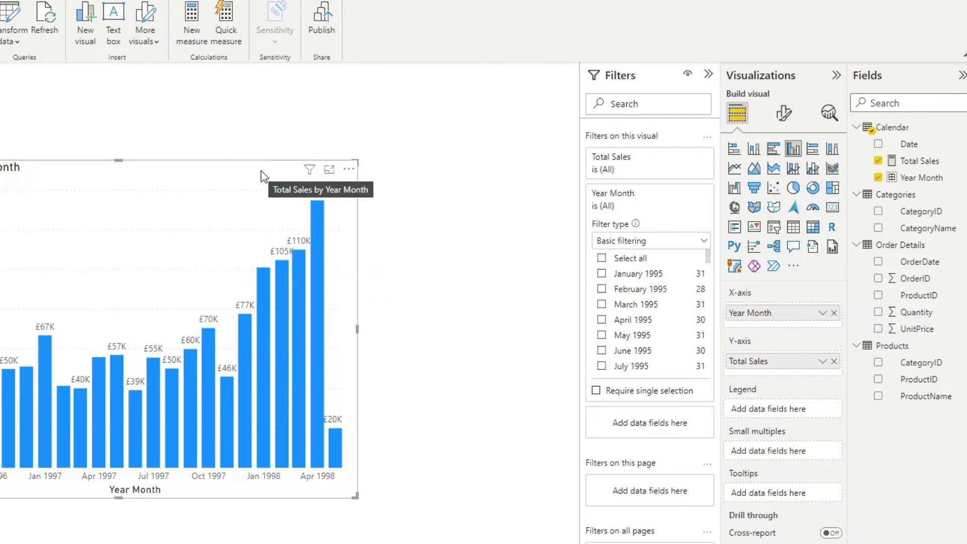
{"action": "key", "text": "ctrl+c"}
{"action": "key", "text": "ctrl+v"}
{"action": "left_click_drag", "start_coordinate": [198, 183], "coordinate": [410, 173]}
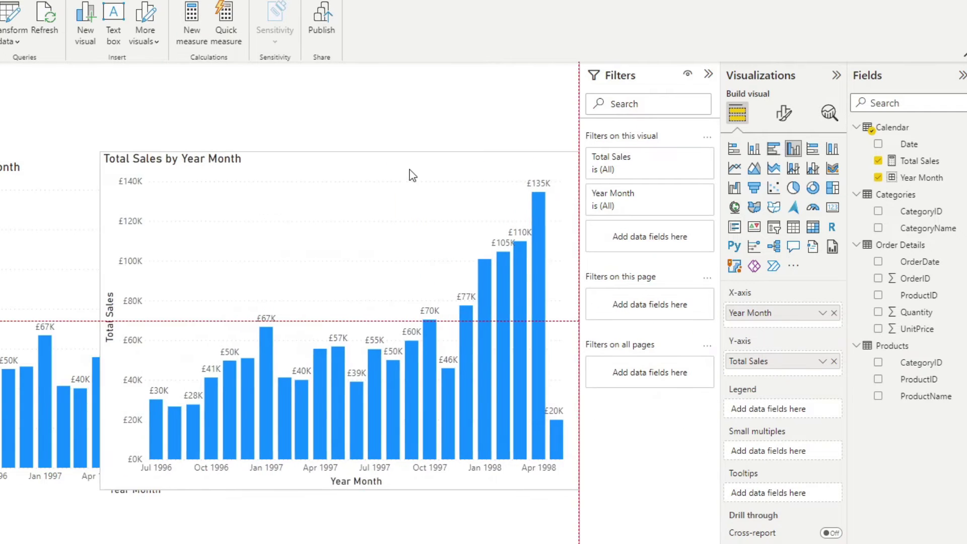
{"action": "left_click", "coordinate": [793, 227]}
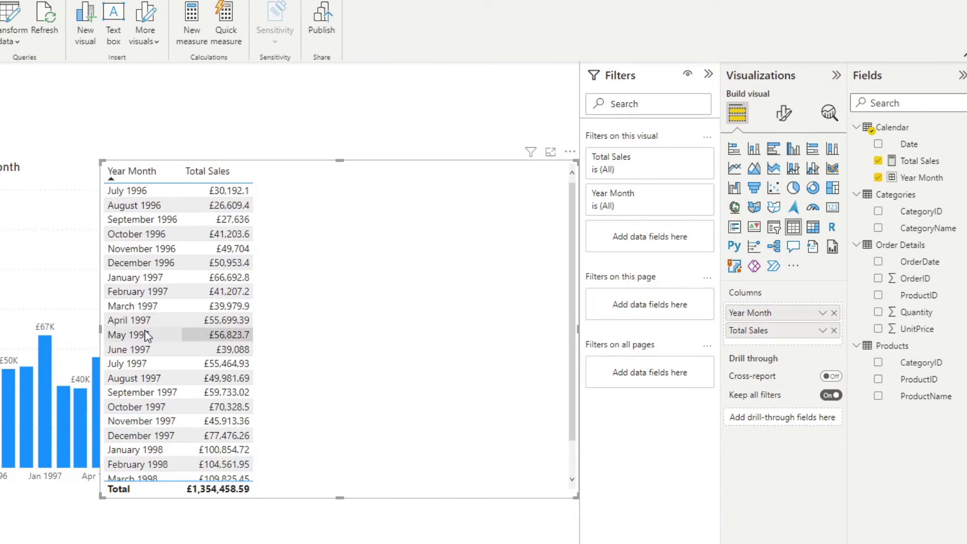
{"action": "left_click", "coordinate": [101, 331]}
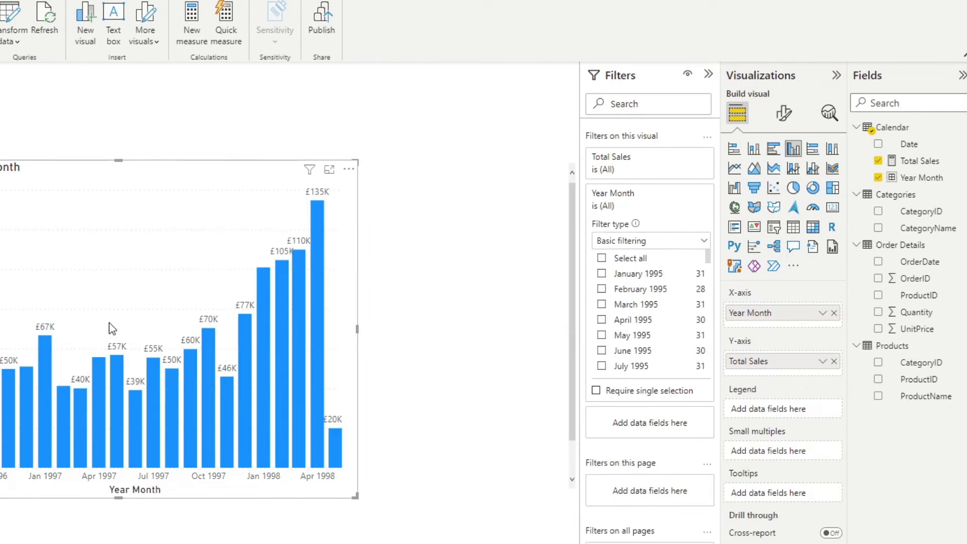
{"action": "left_click", "coordinate": [466, 225]}
{"action": "left_click_drag", "start_coordinate": [101, 331], "coordinate": [360, 328]}
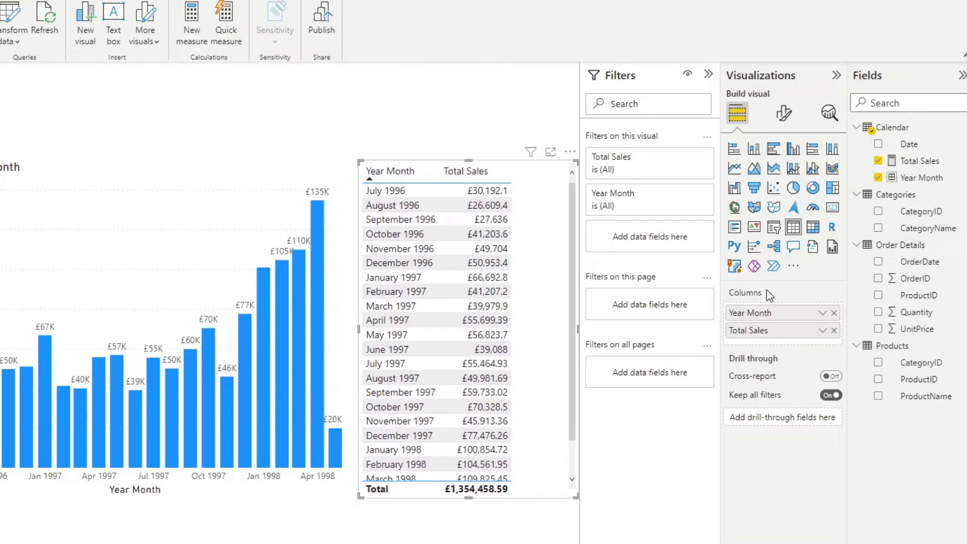
Create a Calendar measure Highest = MAXX(ALLSELECTED('Calendar'[Year Month]), [Total Sales]).
{"action": "right_click", "coordinate": [899, 128]}
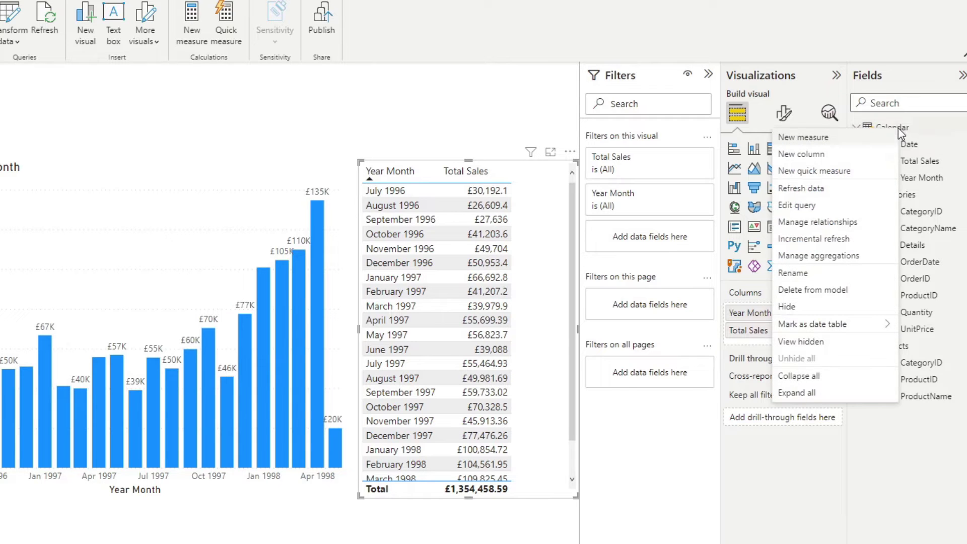
{"action": "left_click", "coordinate": [876, 142]}
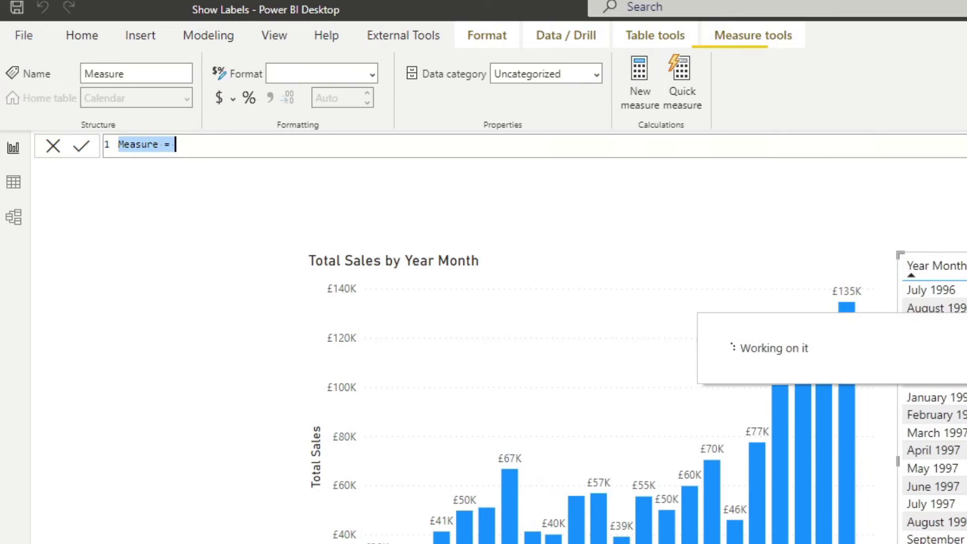
{"action": "type", "text": "Highest "}
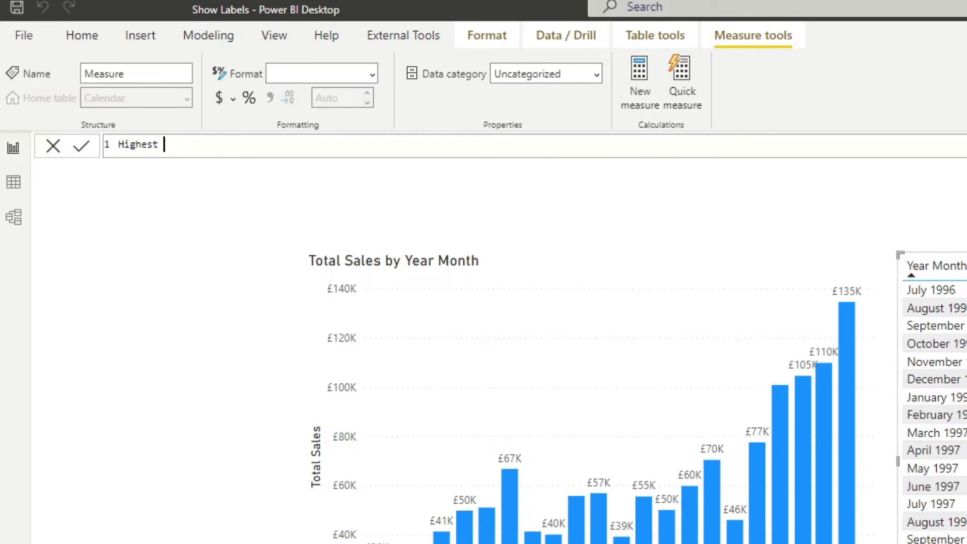
{"action": "type", "text": "= MAX"}
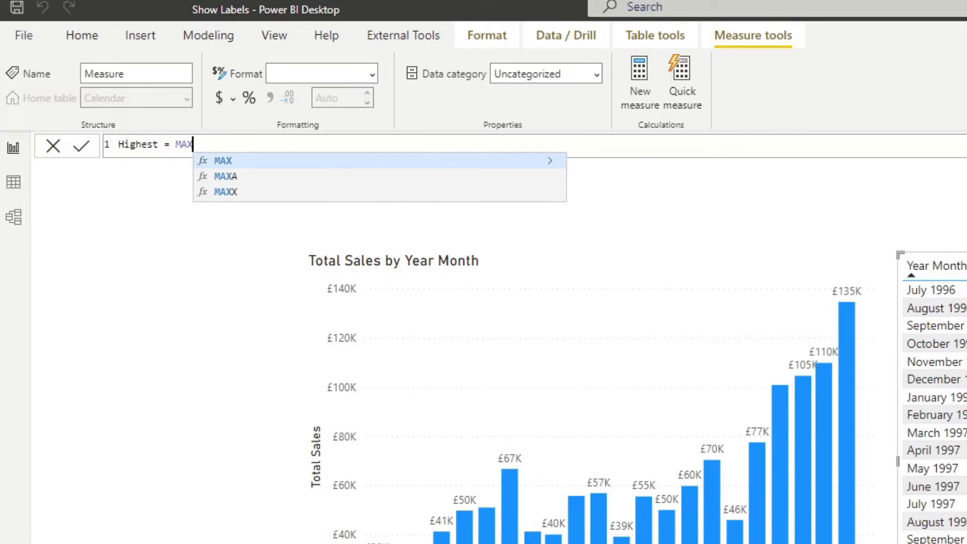
{"action": "type", "text": "X("}
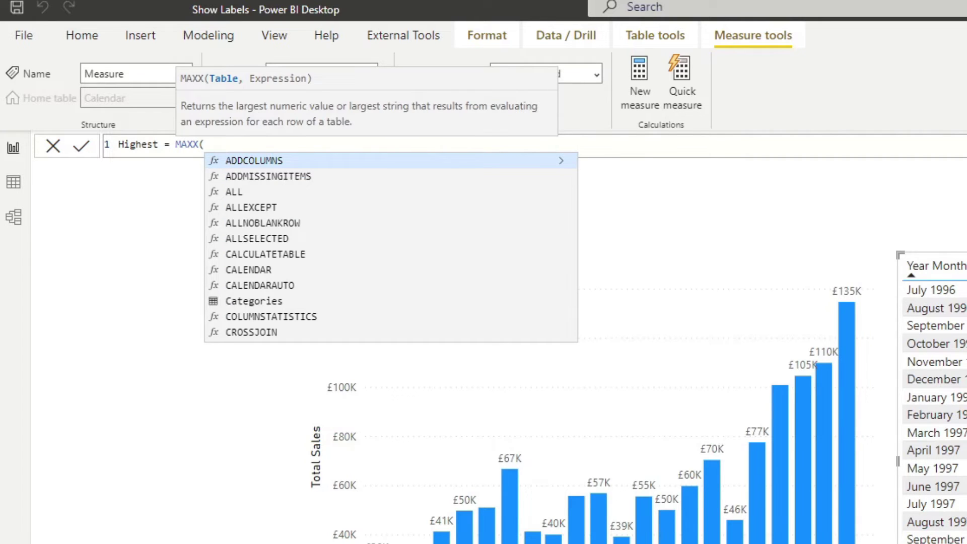
{"action": "type", "text": " ALLSEL"}
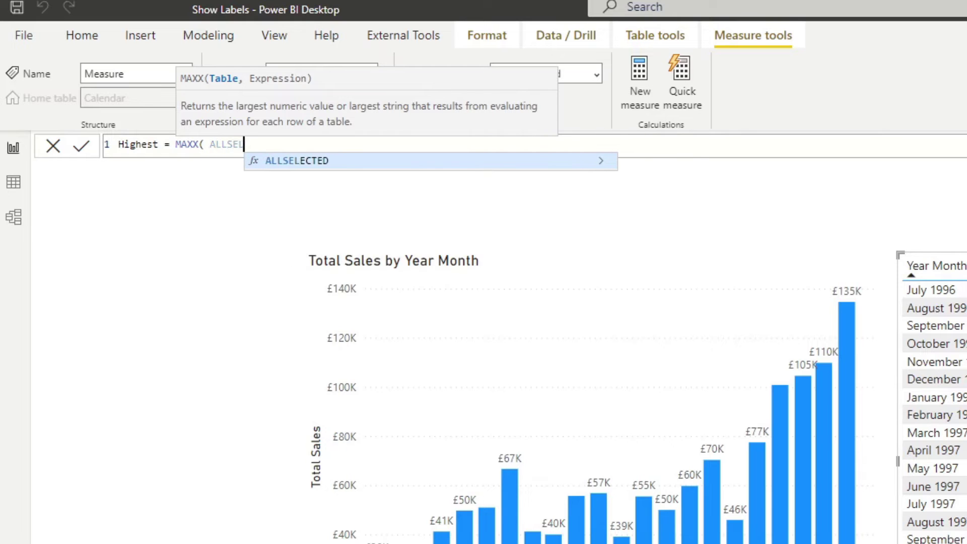
{"action": "key", "text": "Tab"}
{"action": "type", "text": "Ye"}
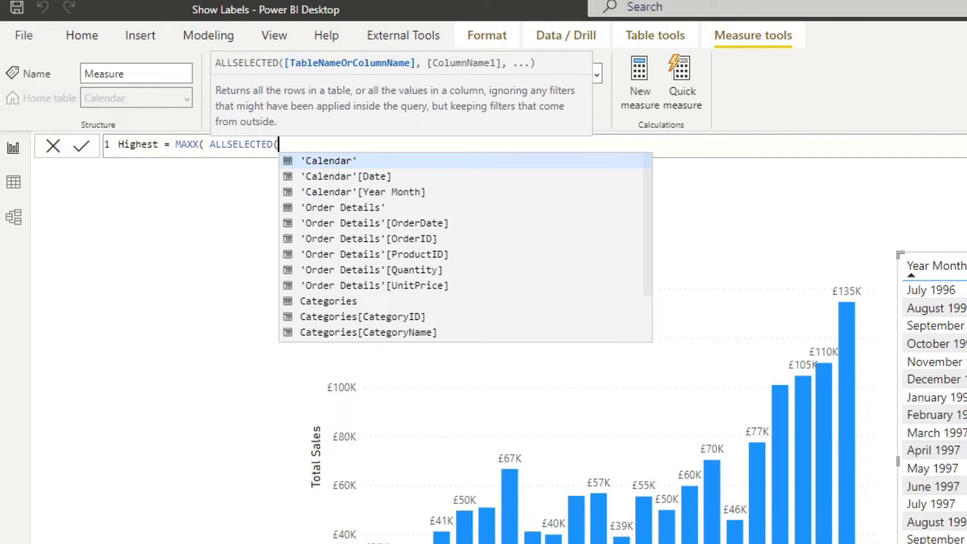
{"action": "key", "text": "Tab"}
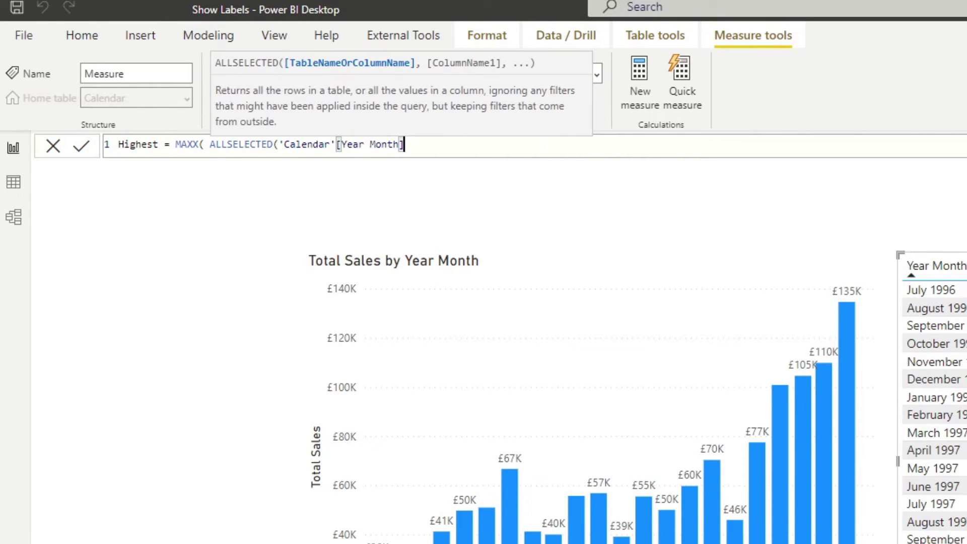
{"action": "type", "text": "),"}
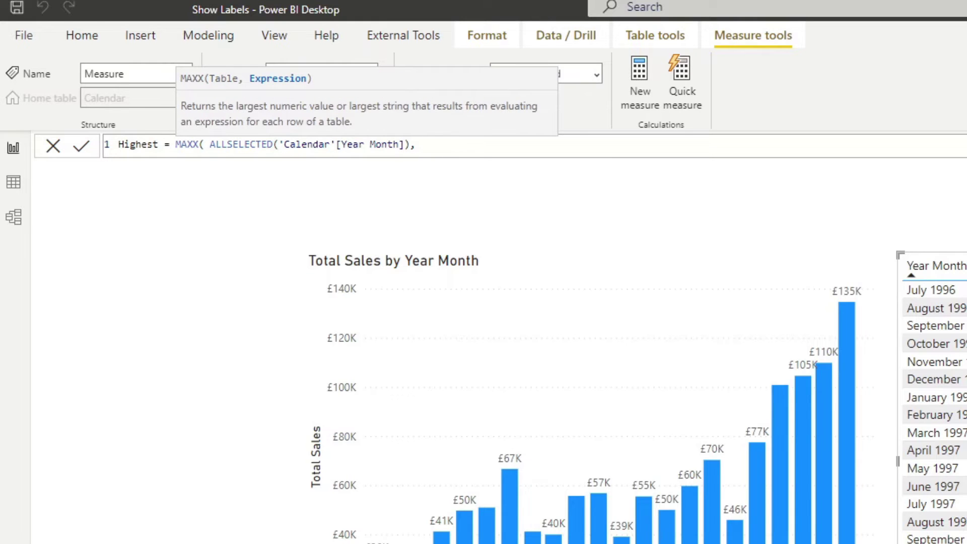
{"action": "type", "text": " [Tot"}
{"action": "key", "text": "Tab"}
{"action": "type", "text": ")"}
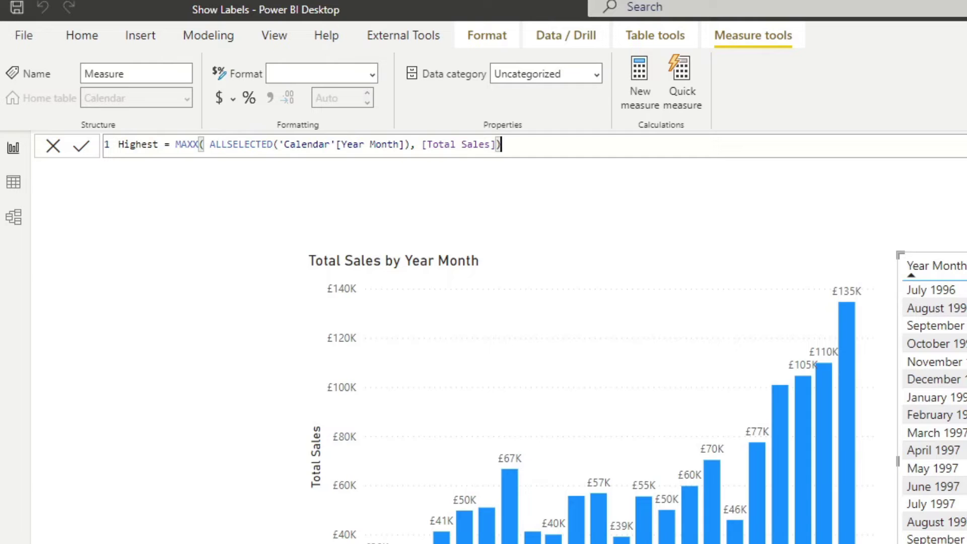
{"action": "key", "text": "Return"}
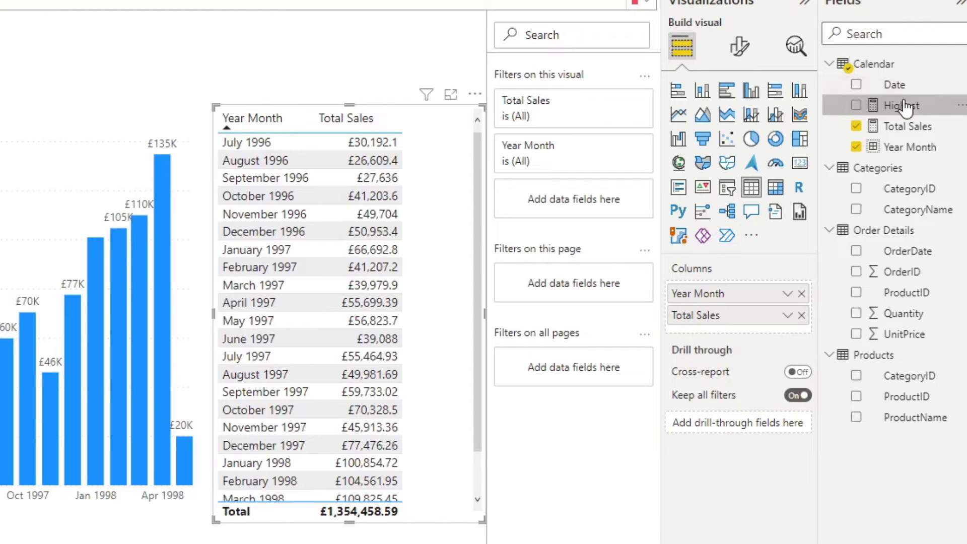
Add Highest to the table and check it shows £134,630.56 for every month.
{"action": "mouse_move", "coordinate": [904, 104]}
{"action": "left_mouse_down"}
{"action": "mouse_move", "coordinate": [637, 249]}
{"action": "mouse_move", "coordinate": [302, 280]}
{"action": "left_mouse_up"}
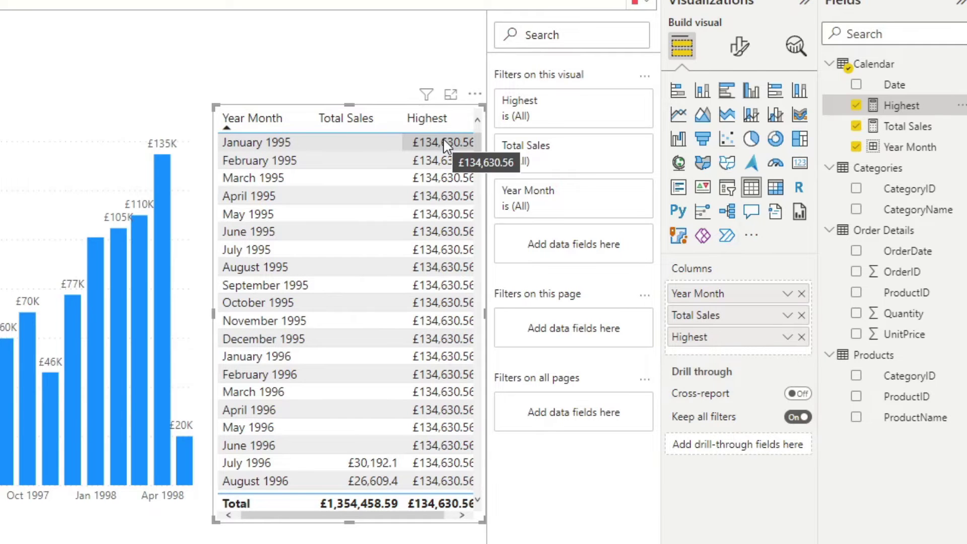
{"action": "scroll", "coordinate": [460, 254], "scroll_direction": "down", "scroll_amount": 4}
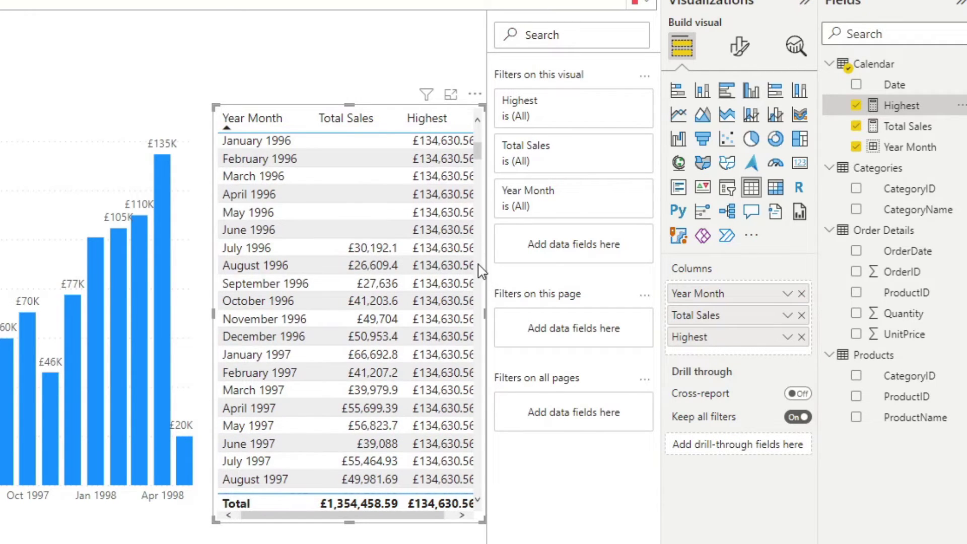
{"action": "scroll", "coordinate": [445, 184], "scroll_direction": "up", "scroll_amount": 4}
{"action": "scroll", "coordinate": [444, 171], "scroll_direction": "down", "scroll_amount": 3}
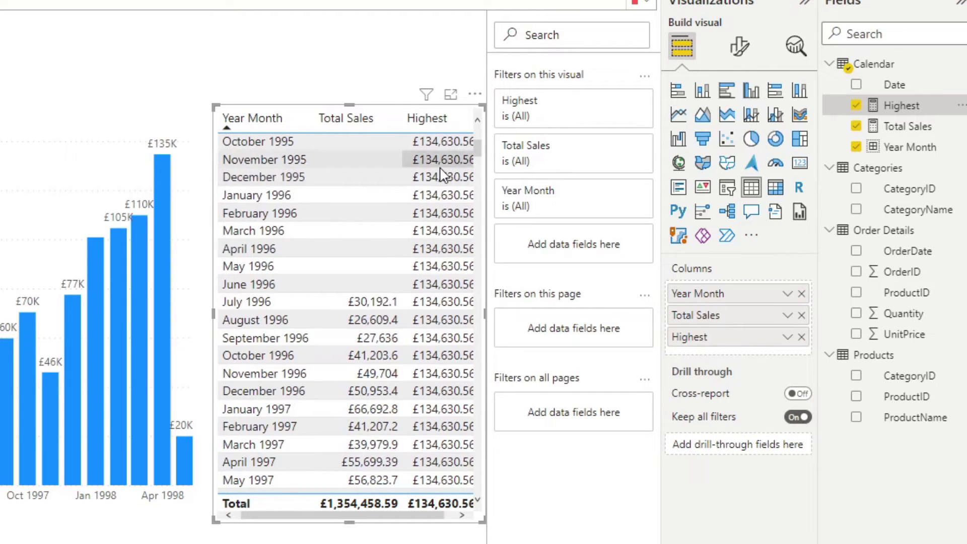
{"action": "scroll", "coordinate": [441, 211], "scroll_direction": "down", "scroll_amount": 3}
{"action": "scroll", "coordinate": [428, 282], "scroll_direction": "down", "scroll_amount": 2}
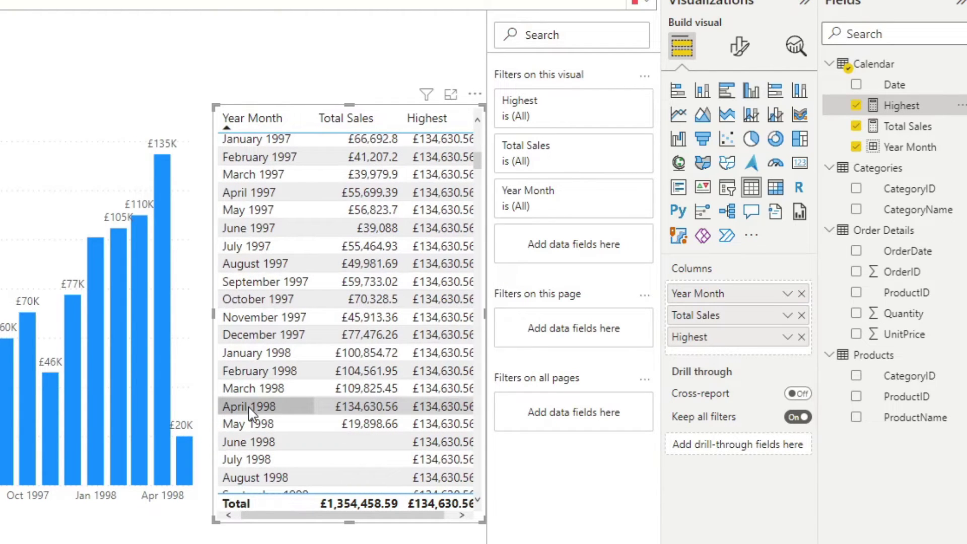
{"action": "scroll", "coordinate": [430, 412], "scroll_direction": "up", "scroll_amount": 8}
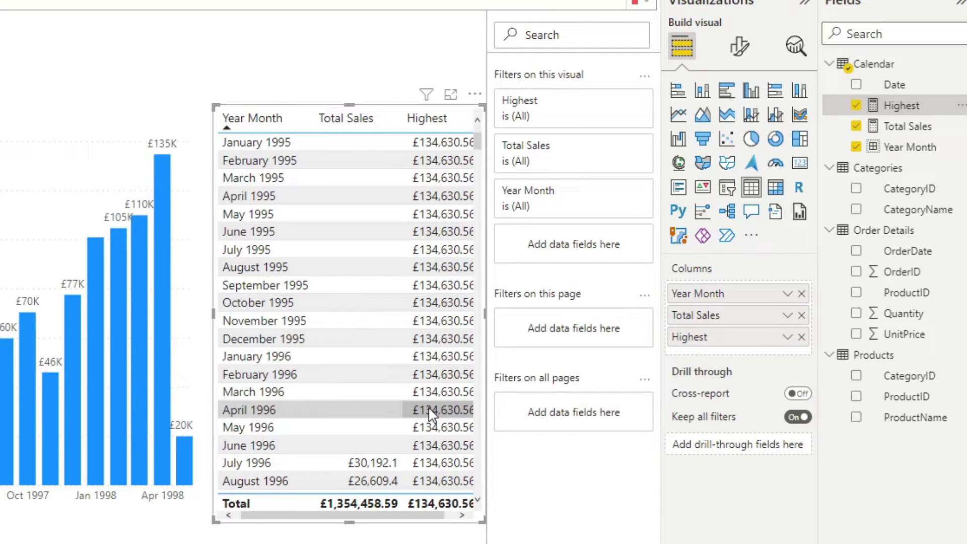
Review the bar chart's data label Values settings, then bring up the Highest measure's formula from the table.
{"action": "left_click", "coordinate": [66, 123]}
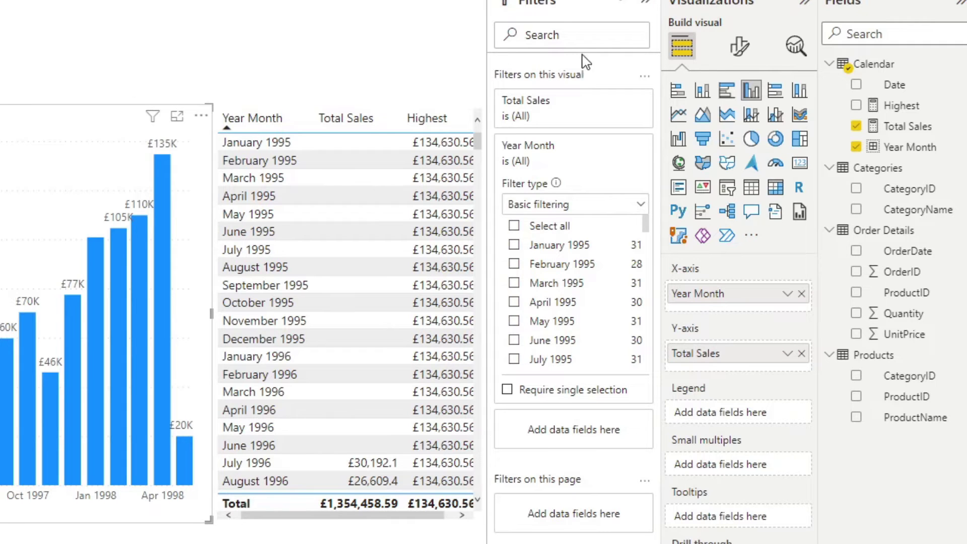
{"action": "left_click", "coordinate": [740, 48]}
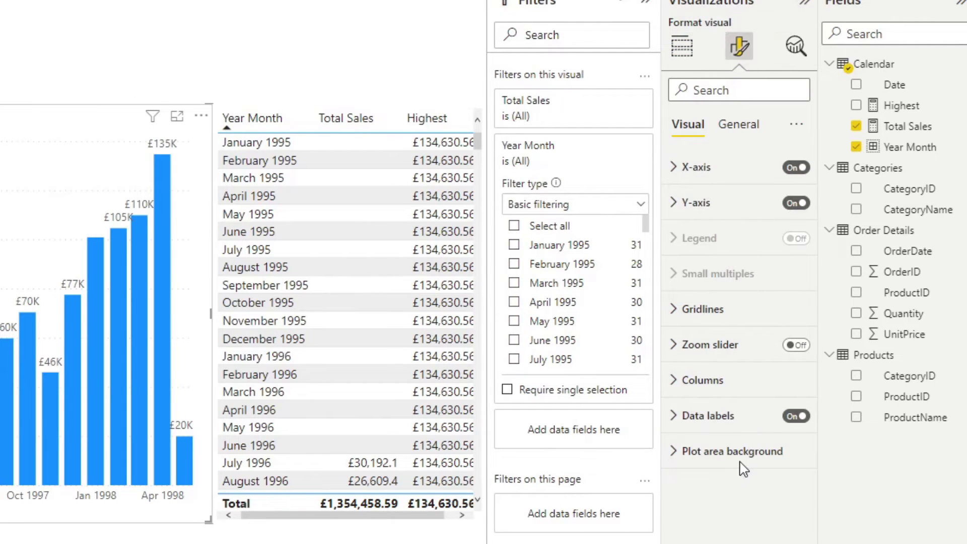
{"action": "left_click", "coordinate": [734, 432]}
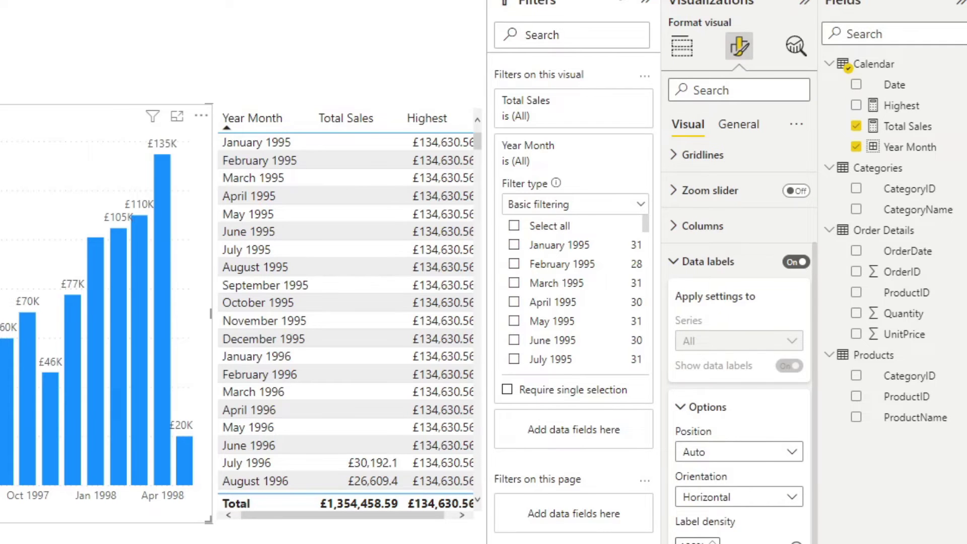
{"action": "scroll", "coordinate": [773, 470], "scroll_direction": "down", "scroll_amount": 5}
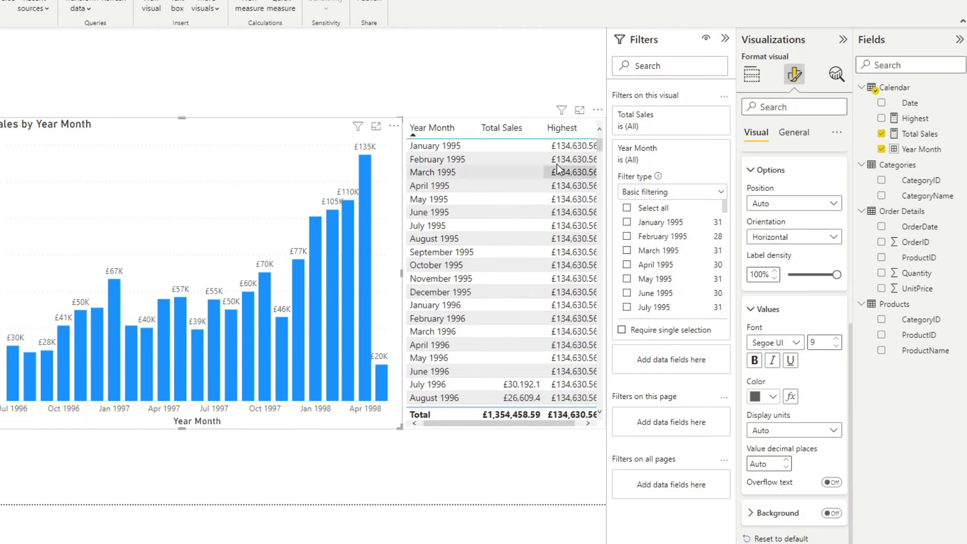
{"action": "left_click", "coordinate": [545, 119]}
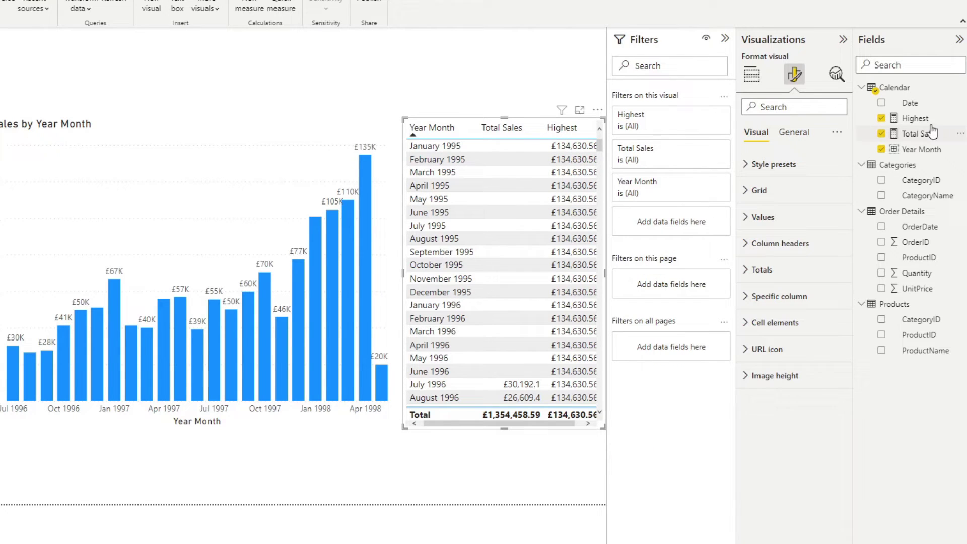
{"action": "left_click", "coordinate": [916, 118]}
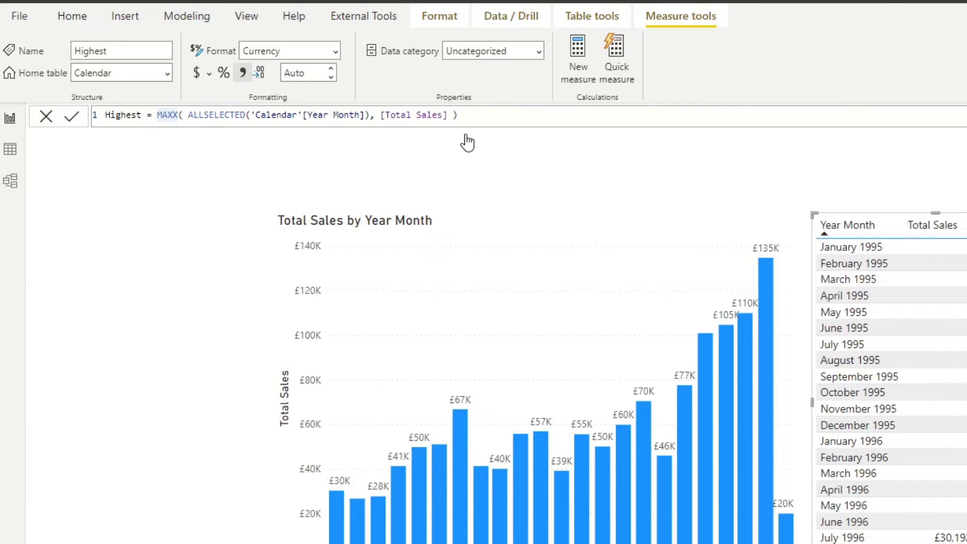
Rewrite Highest as IF(MAXX(...) = [Total Sales], "Green", "Red") so only April 1998 is Green.
{"action": "type", "text": "IF("}
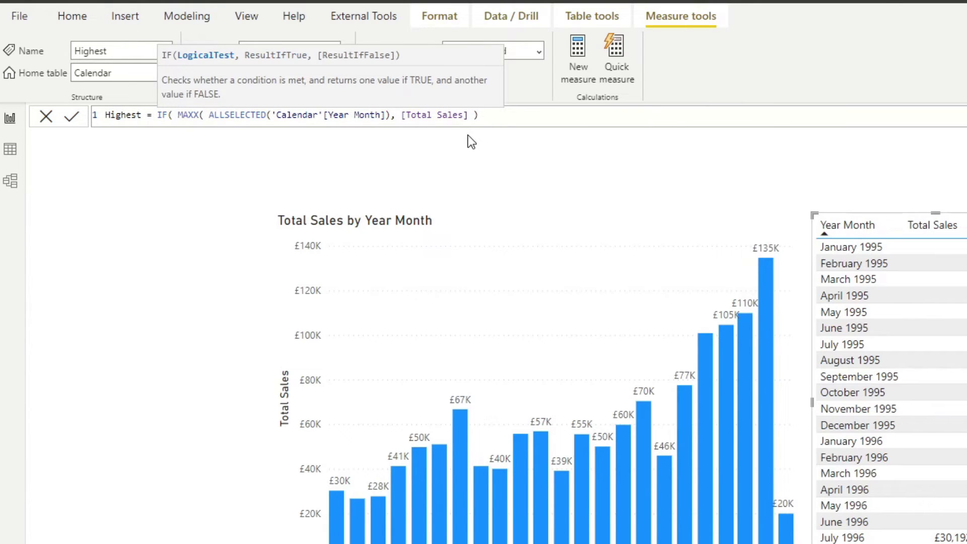
{"action": "left_click", "coordinate": [502, 122]}
{"action": "type", "text": "= "}
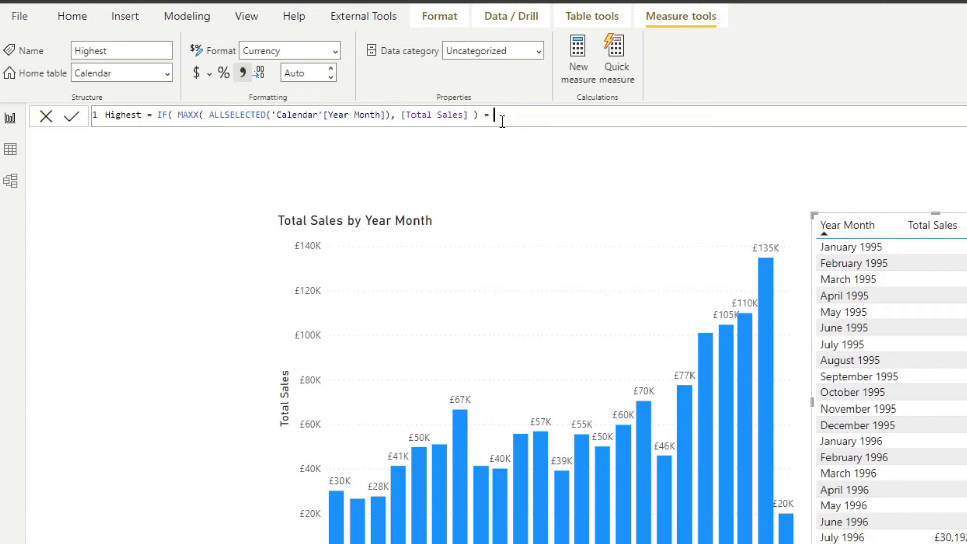
{"action": "type", "text": "[Tot"}
{"action": "key", "text": "Tab"}
{"action": "type", "text": ", "}
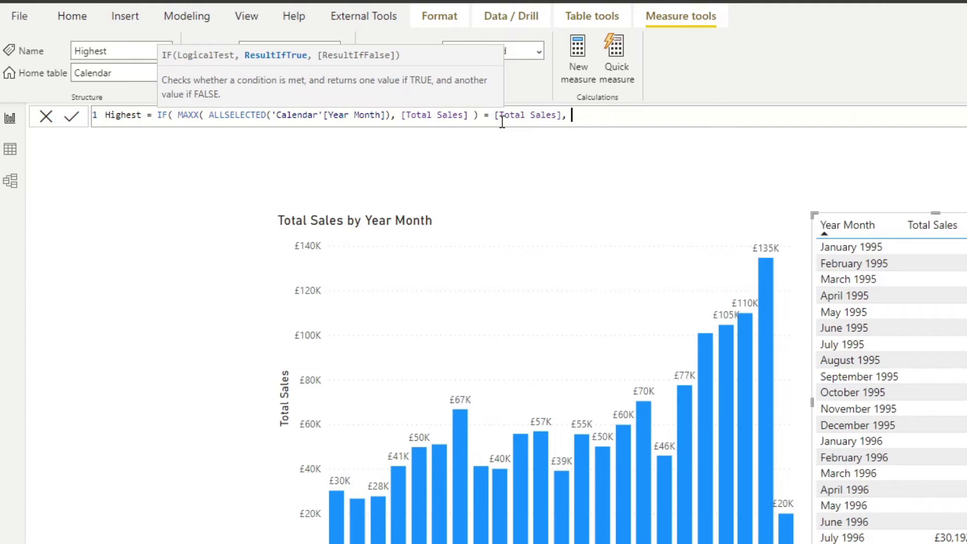
{"action": "type", "text": "\"Green\","}
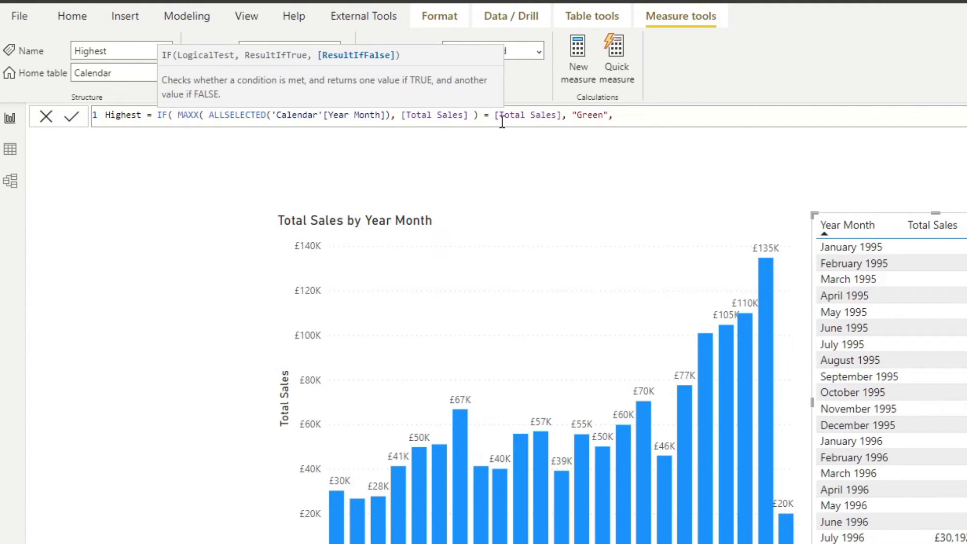
{"action": "type", "text": " \"Red\")"}
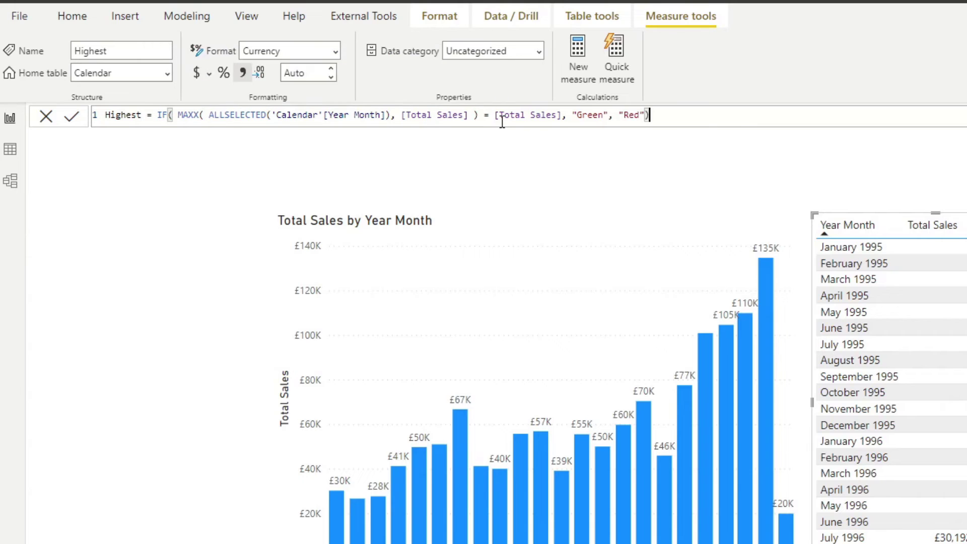
{"action": "key", "text": "Return"}
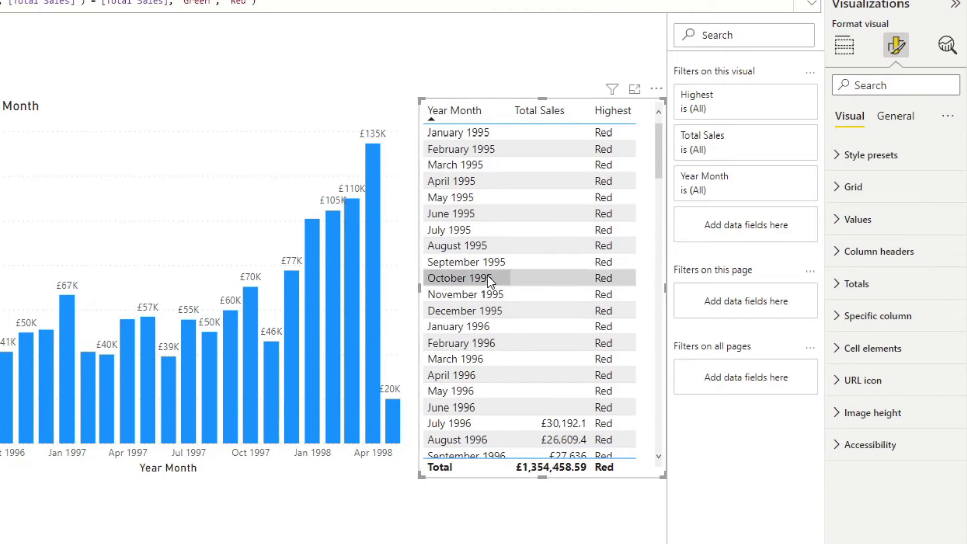
{"action": "scroll", "coordinate": [487, 275], "scroll_direction": "down", "scroll_amount": 11}
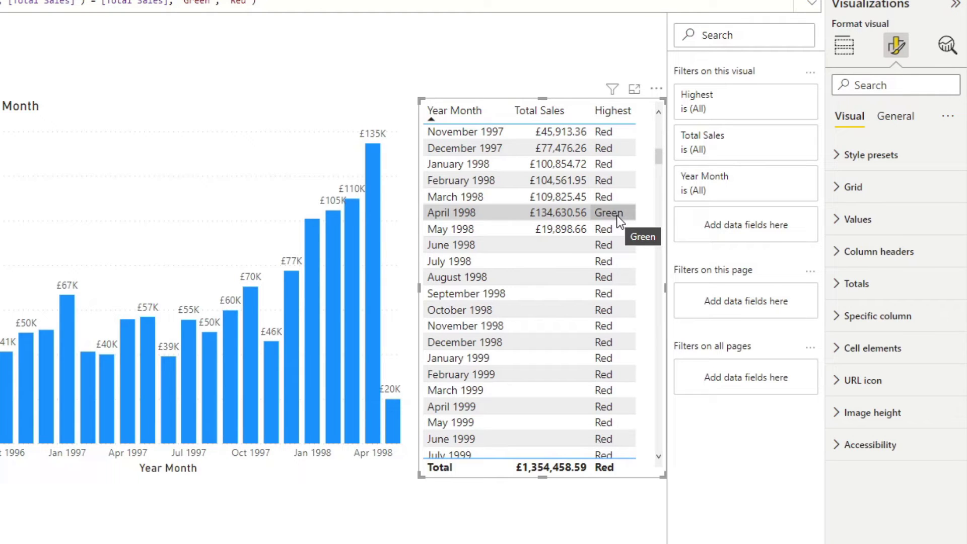
Open the bar chart's Data labels settings in Format visual and scroll down to the Values colour.
{"action": "left_click", "coordinate": [324, 106]}
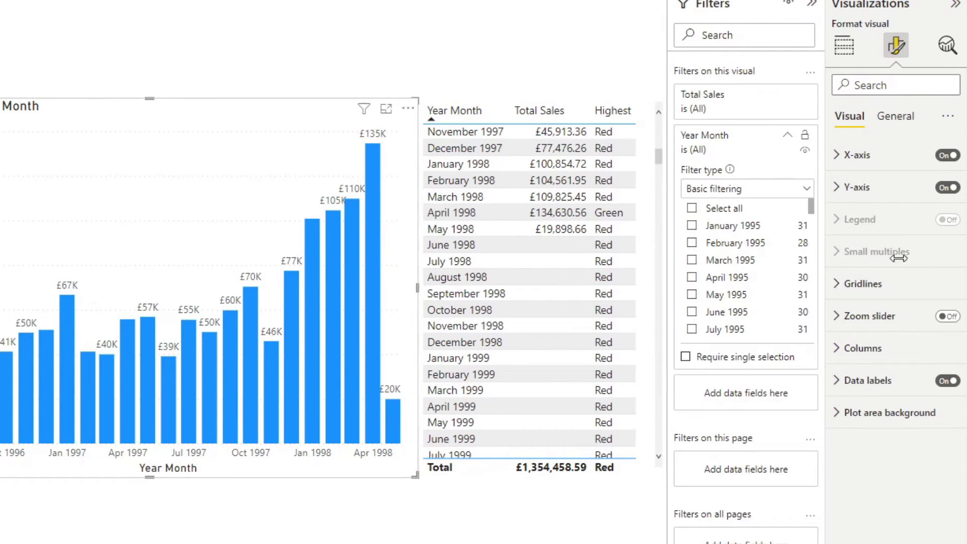
{"action": "left_click", "coordinate": [880, 352]}
{"action": "left_click", "coordinate": [871, 352]}
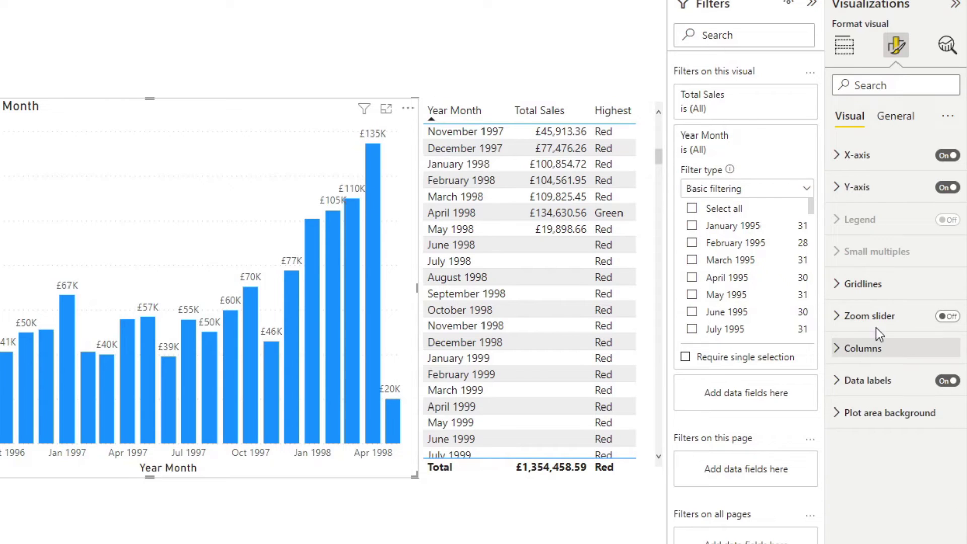
{"action": "left_click", "coordinate": [891, 117]}
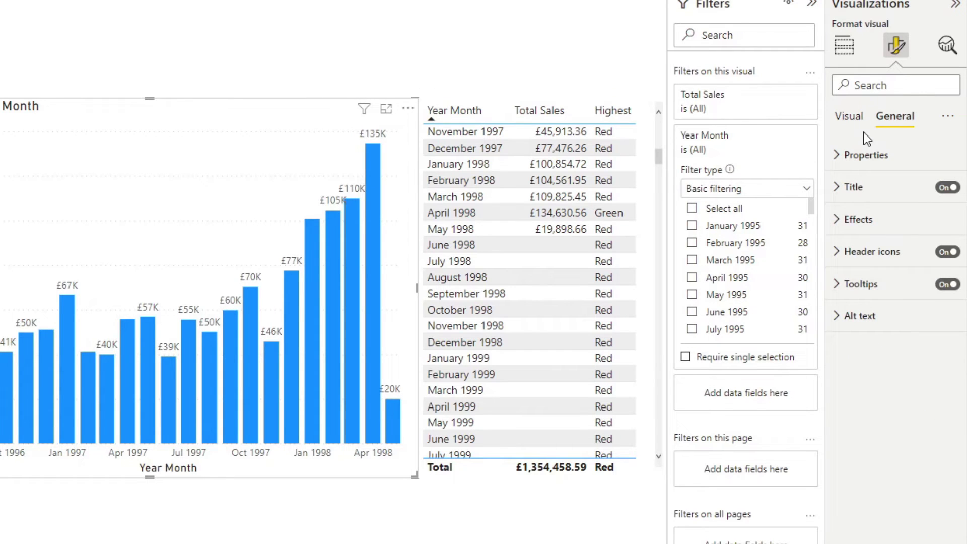
{"action": "left_click", "coordinate": [849, 116]}
{"action": "left_click", "coordinate": [882, 382]}
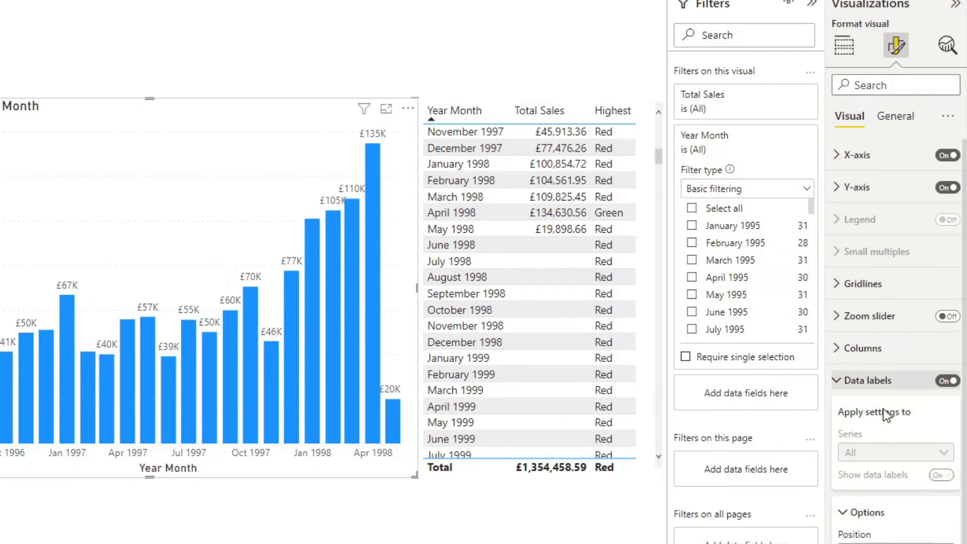
{"action": "scroll", "coordinate": [899, 478], "scroll_direction": "down", "scroll_amount": 3}
{"action": "scroll", "coordinate": [902, 536], "scroll_direction": "down", "scroll_amount": 4}
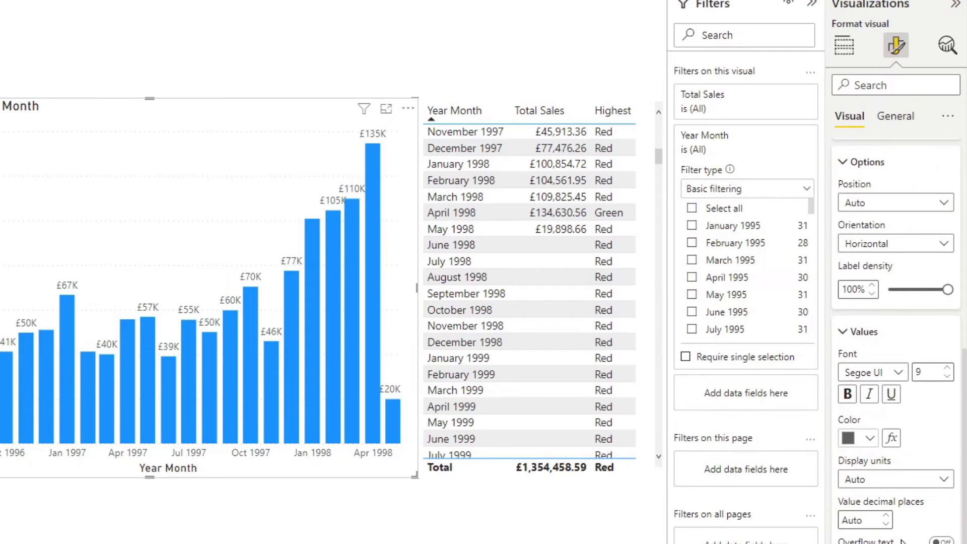
Set label colour by Field value using Calendar > Highest, turning the £135K peak label green.
{"action": "left_click", "coordinate": [890, 438]}
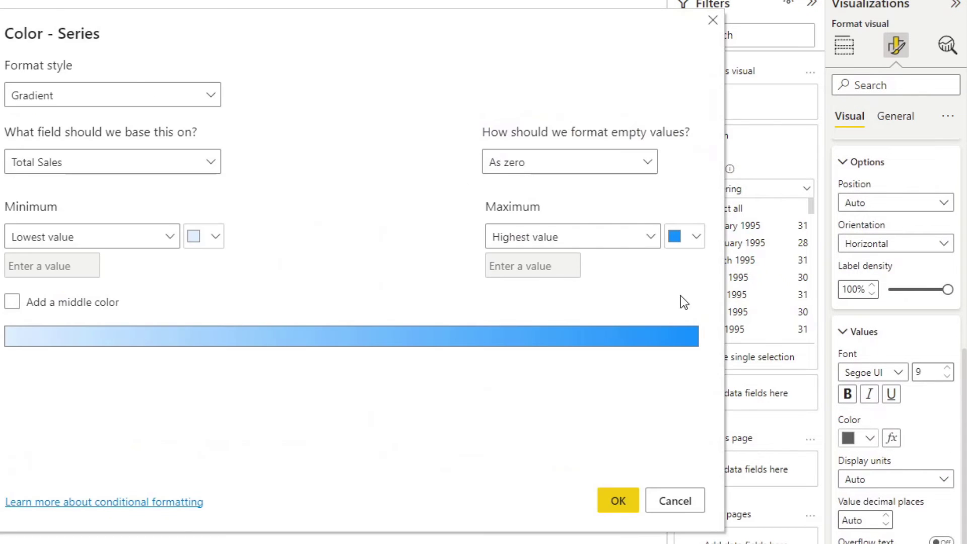
{"action": "left_click", "coordinate": [138, 100]}
{"action": "left_click", "coordinate": [71, 170]}
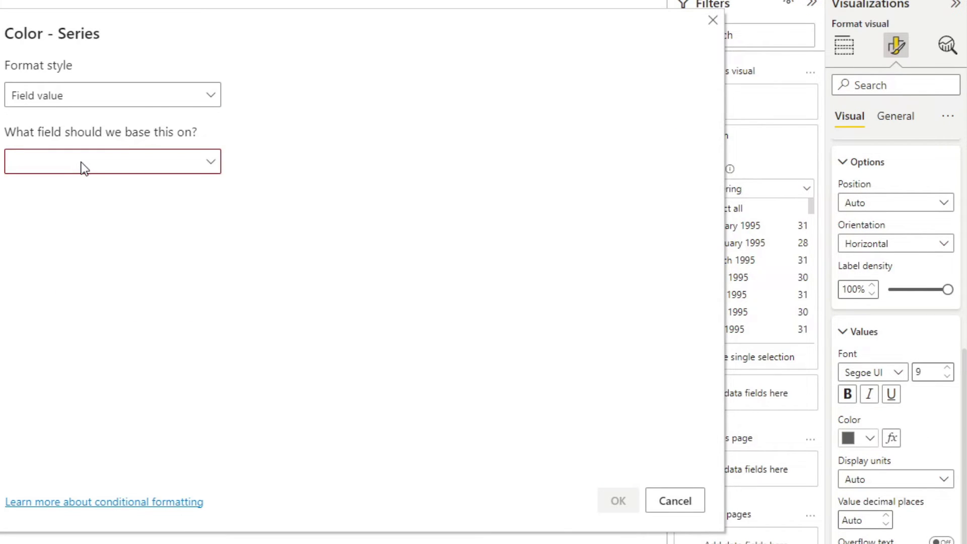
{"action": "left_click", "coordinate": [82, 163]}
{"action": "left_click", "coordinate": [31, 226]}
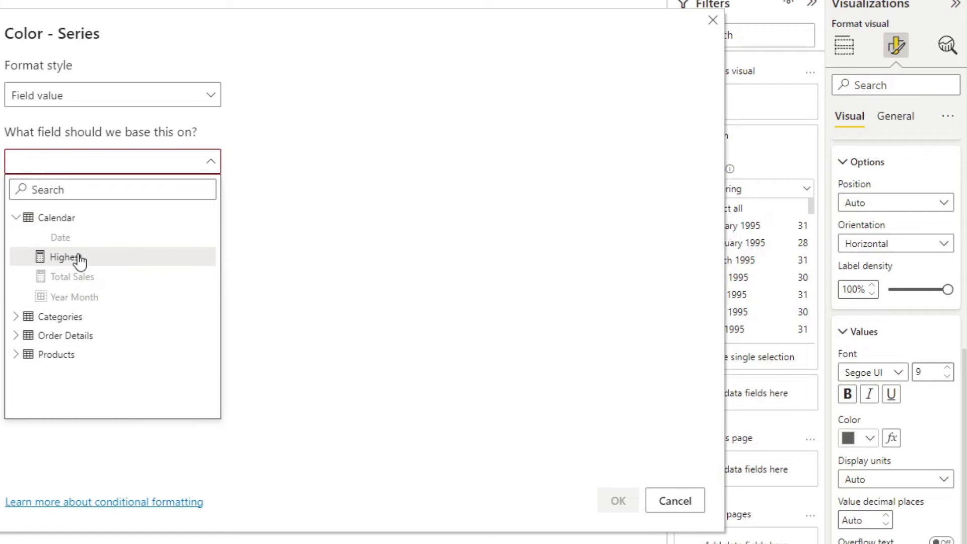
{"action": "left_click", "coordinate": [77, 257]}
{"action": "left_click", "coordinate": [618, 501]}
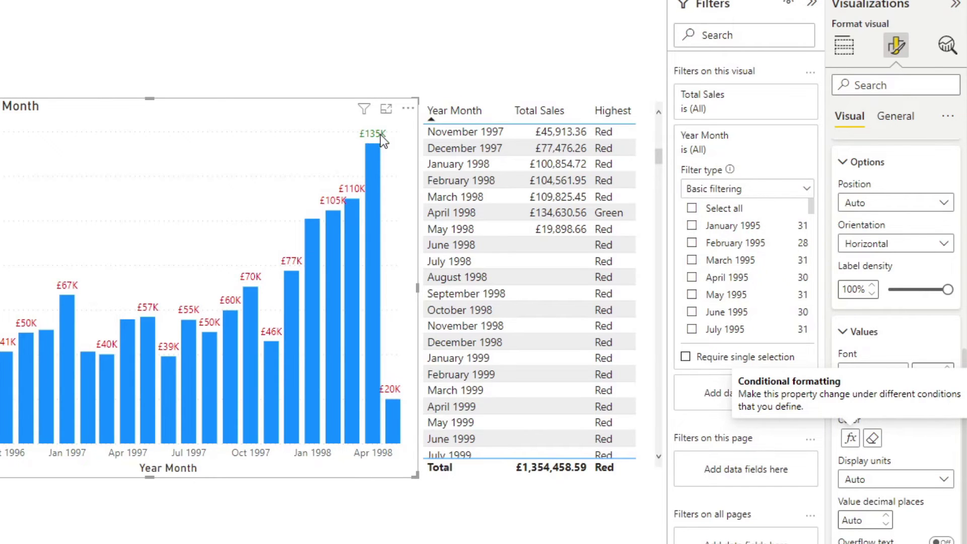
{"action": "left_click", "coordinate": [183, 69]}
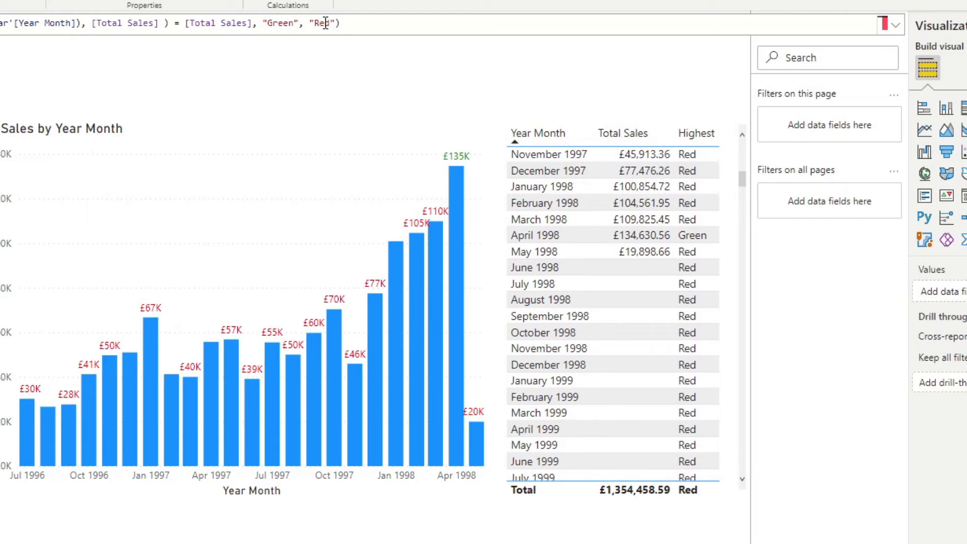
Replace "Red" with "RGBA(0,0,0,0)" in Highest so only the £135K April 1998 label stays visible.
{"action": "double_click", "coordinate": [325, 23]}
{"action": "key", "text": "End"}
{"action": "key", "text": "BackSpace"}
{"action": "key", "text": "BackSpace"}
{"action": "key", "text": "BackSpace"}
{"action": "type", "text": "Re"}
{"action": "type", "text": "BA("}
{"action": "type", "text": "0,0,0,"}
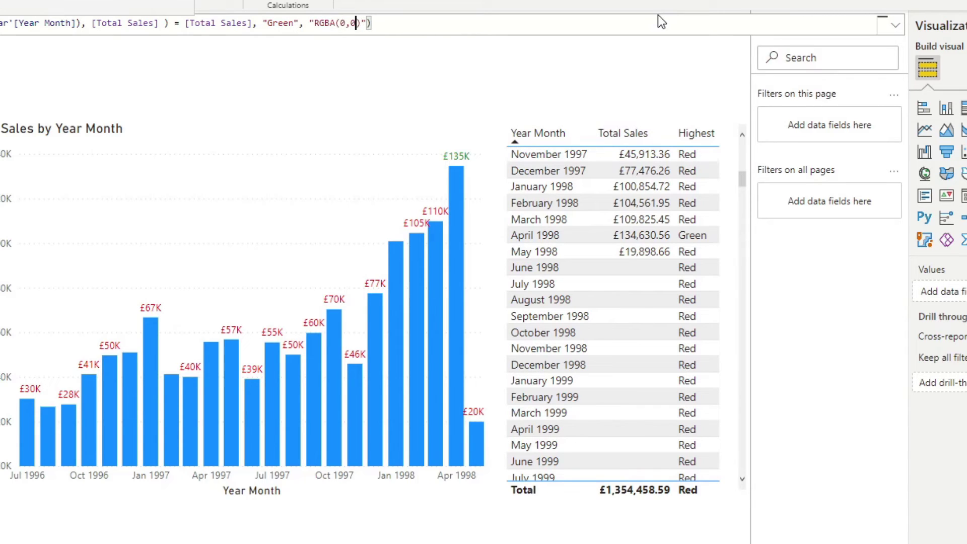
{"action": "type", "text": "0"}
{"action": "left_click", "coordinate": [653, 23]}
{"action": "key", "text": "Return"}
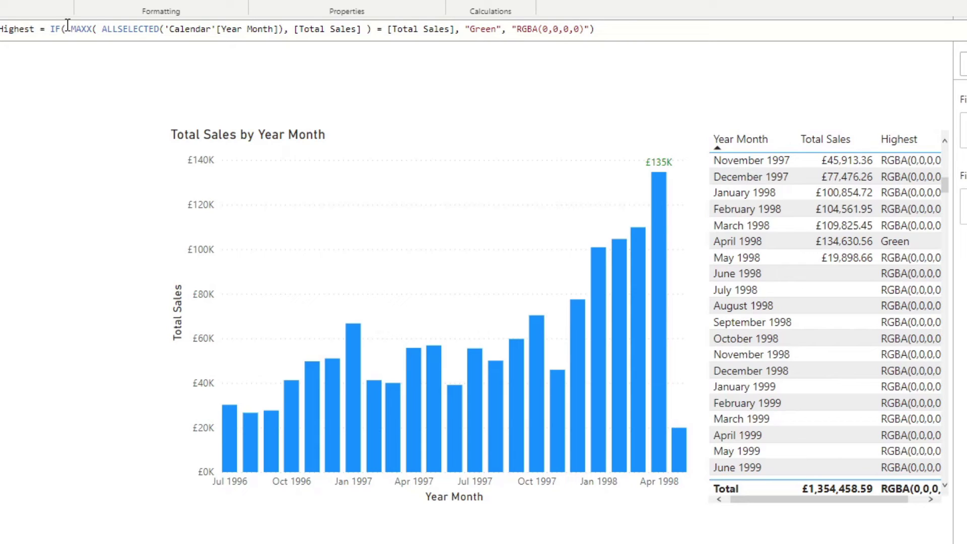
Change MAXX to MINX and "Green" to "Red" in Highest, leaving only May 1998's £20K label in red.
{"action": "left_click", "coordinate": [92, 30]}
{"action": "key", "text": "Left"}
{"action": "key", "text": "Left"}
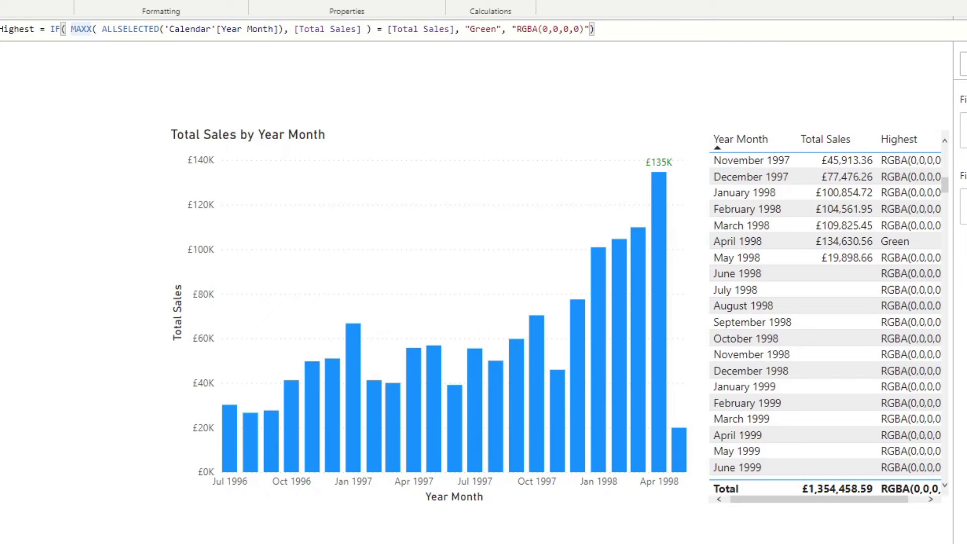
{"action": "key", "text": "BackSpace"}
{"action": "type", "text": "I"}
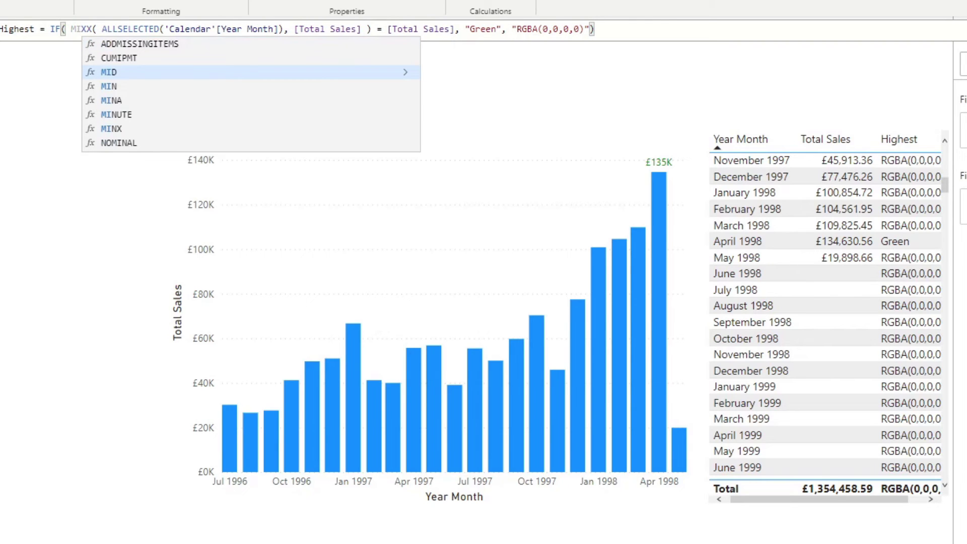
{"action": "key", "text": "Delete"}
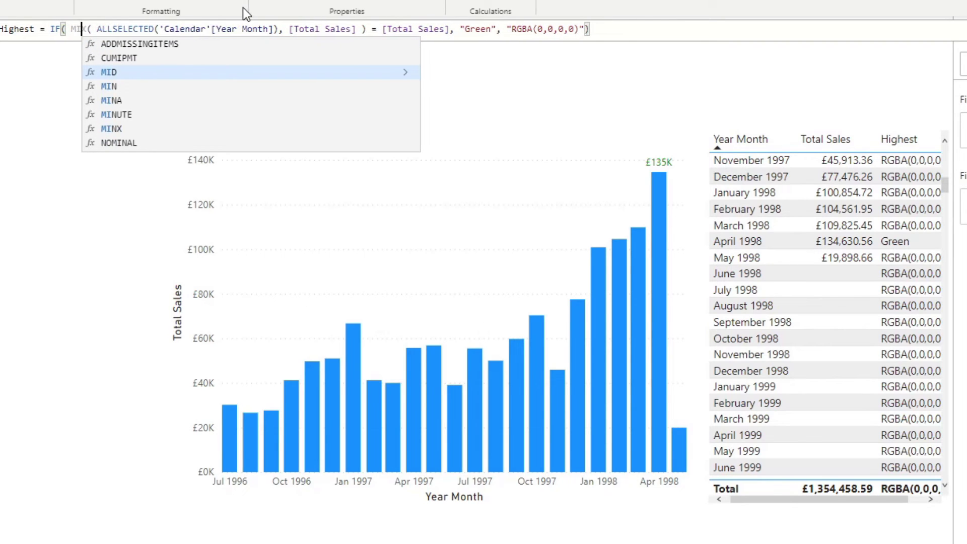
{"action": "type", "text": "NX"}
{"action": "left_click", "coordinate": [162, 28]}
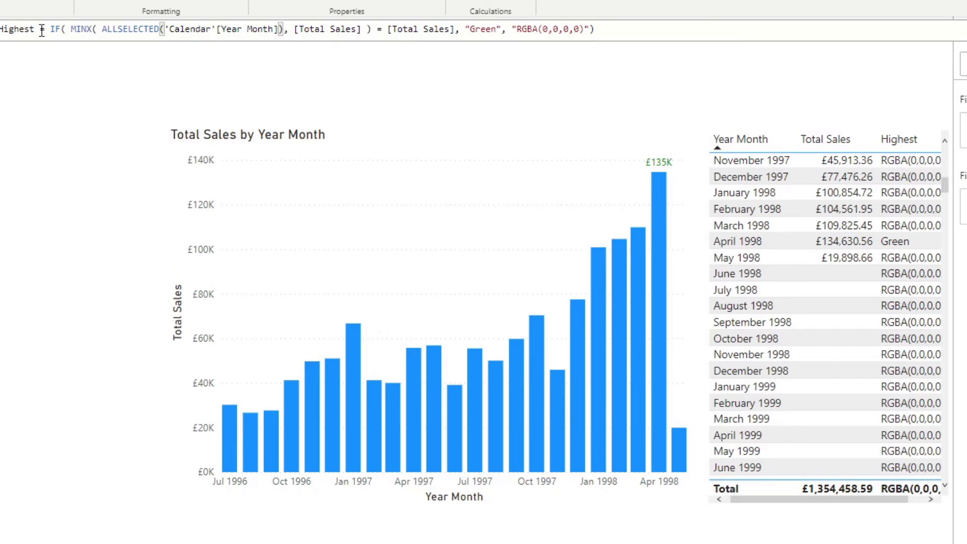
{"action": "left_click_drag", "start_coordinate": [294, 28], "coordinate": [455, 28]}
{"action": "double_click", "coordinate": [481, 27]}
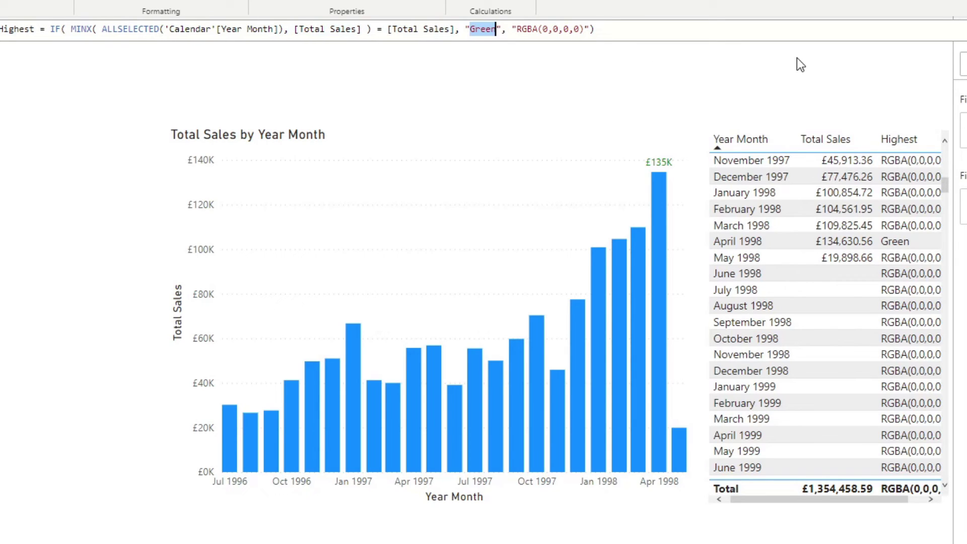
{"action": "type", "text": "Red"}
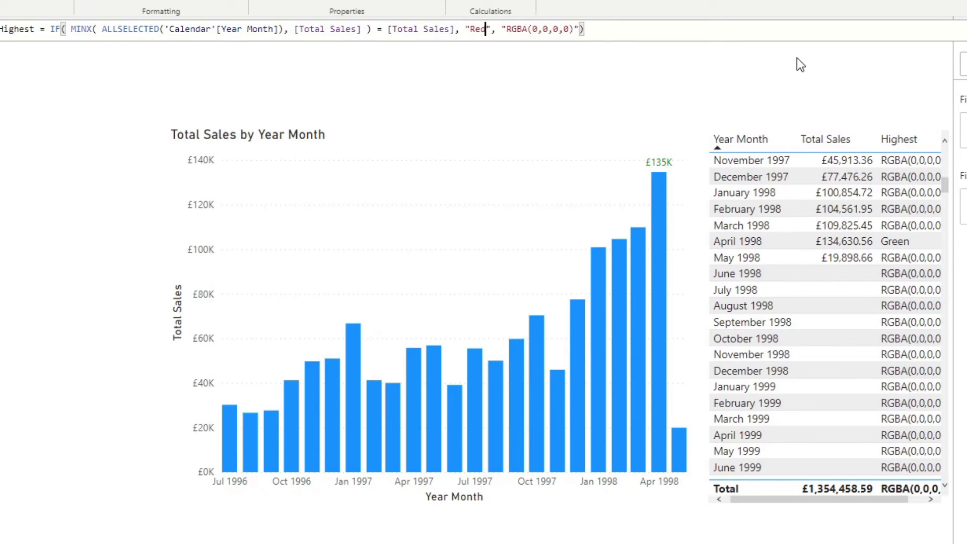
{"action": "left_click", "coordinate": [788, 30]}
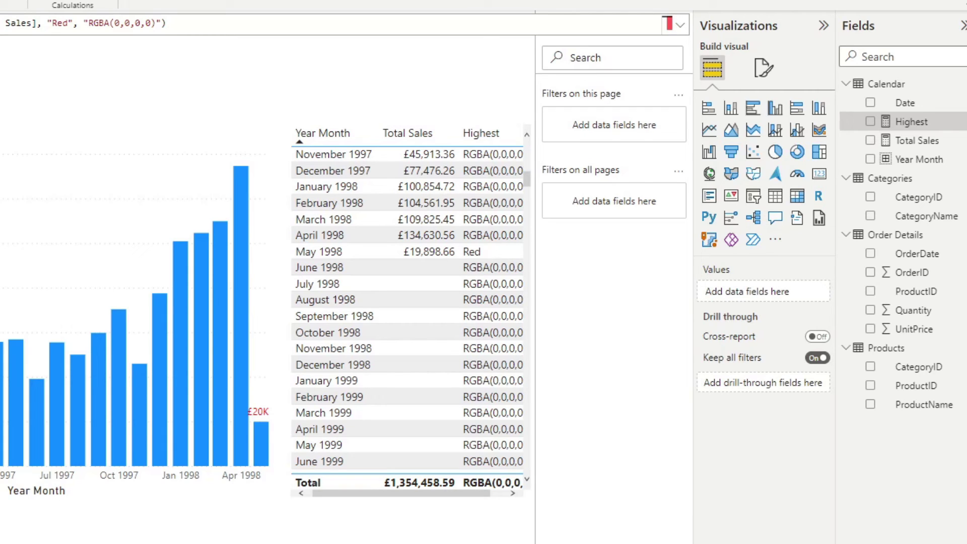
Create a new measure in the Calendar table named TopN.
{"action": "right_click", "coordinate": [867, 86]}
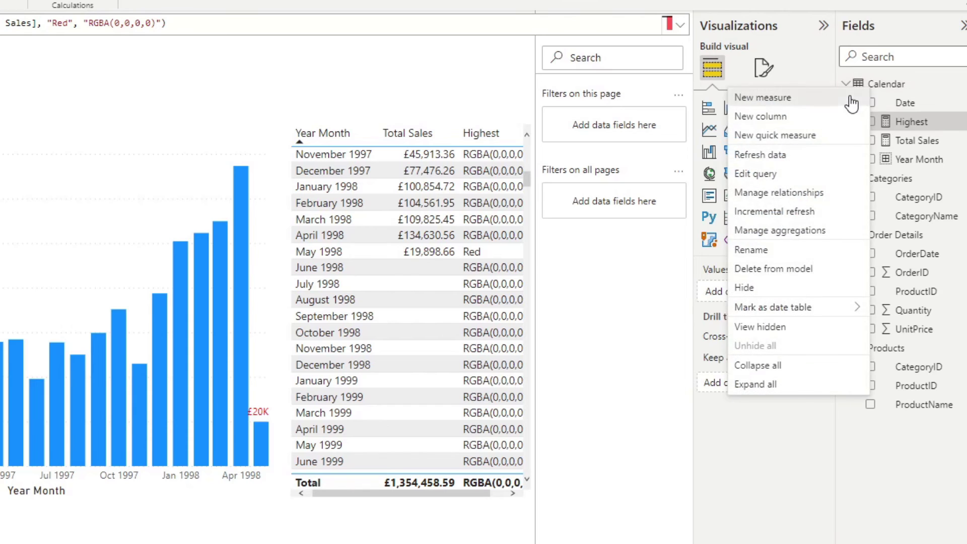
{"action": "left_click", "coordinate": [850, 99]}
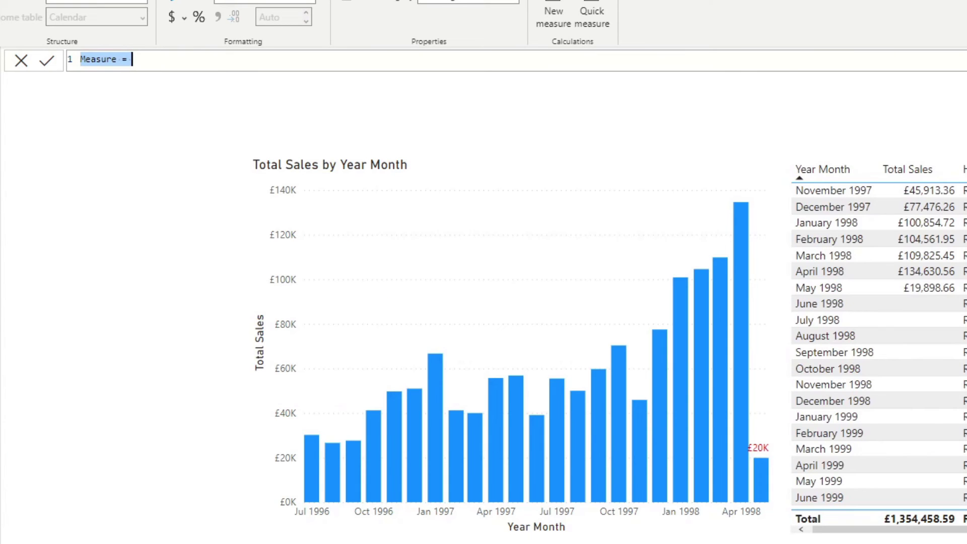
{"action": "type", "text": "Top"}
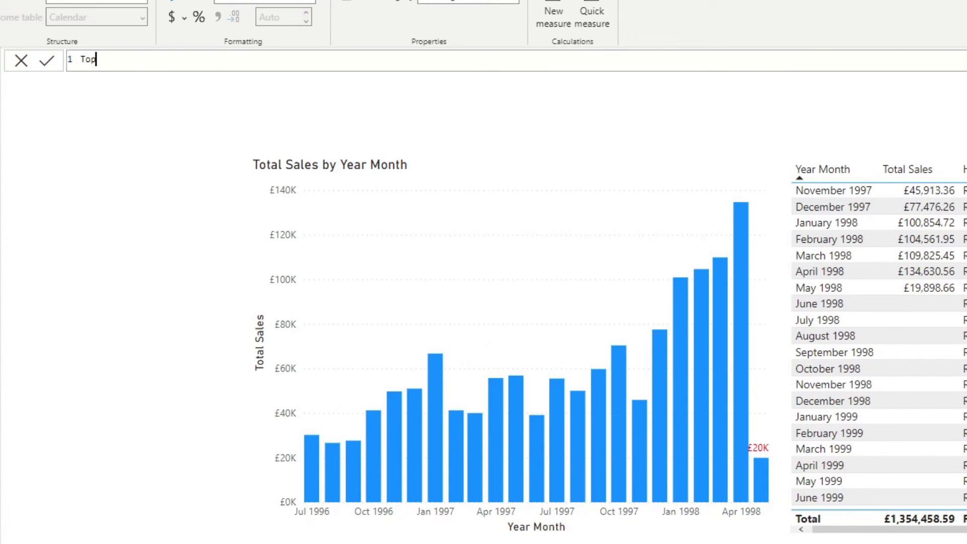
{"action": "type", "text": "M"}
{"action": "key", "text": "BackSpace"}
Define TopN as RANKX(ALL('Calendar'[Year Month]), [Total Sales], ,DESC).
{"action": "type", "text": "N = RANKX("}
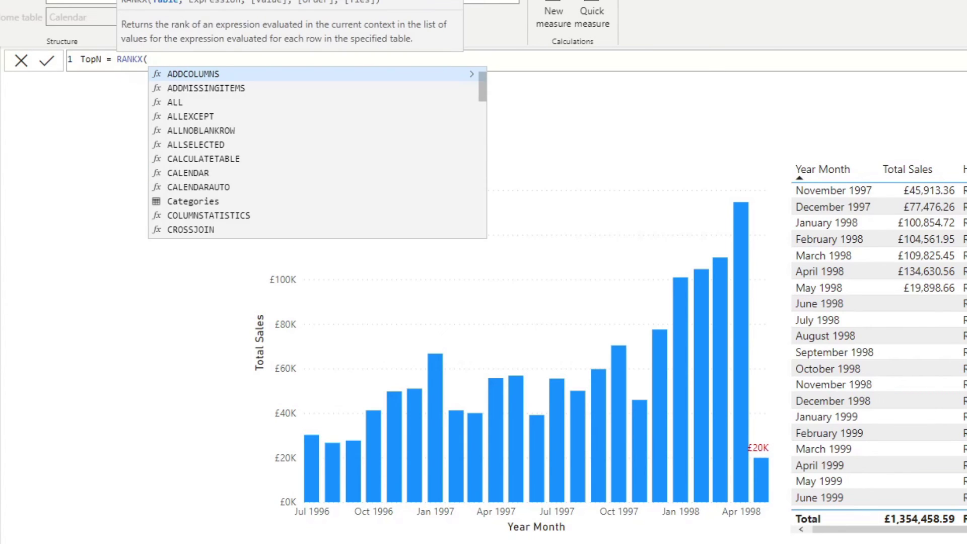
{"action": "type", "text": " ALL(Cale"}
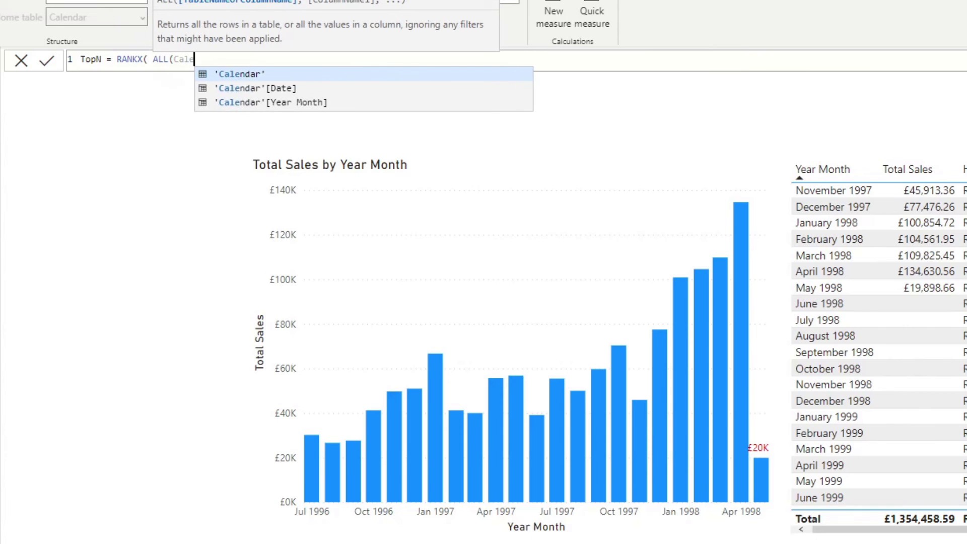
{"action": "key", "text": "BackSpace"}
{"action": "key", "text": "Down"}
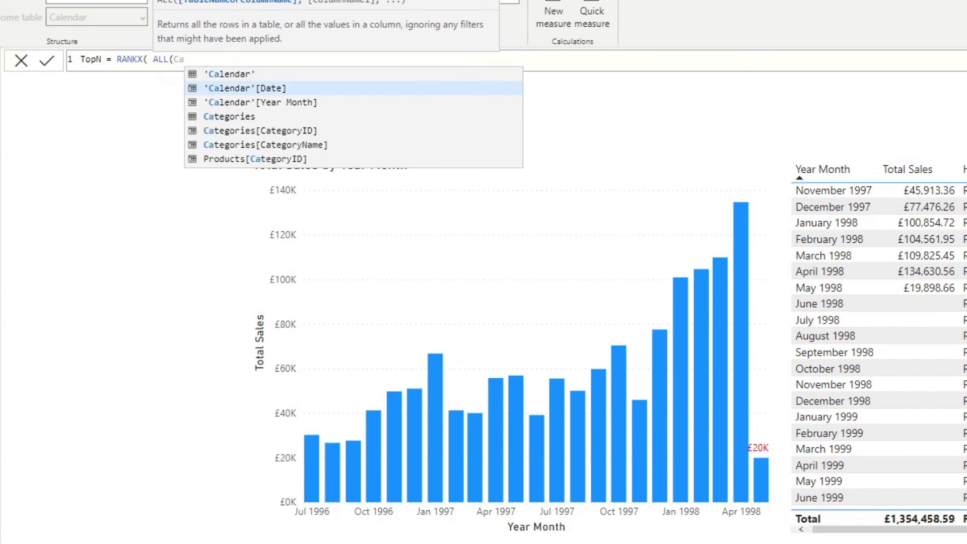
{"action": "key", "text": "Down"}
{"action": "key", "text": "Tab"}
{"action": "type", "text": "), Tot"}
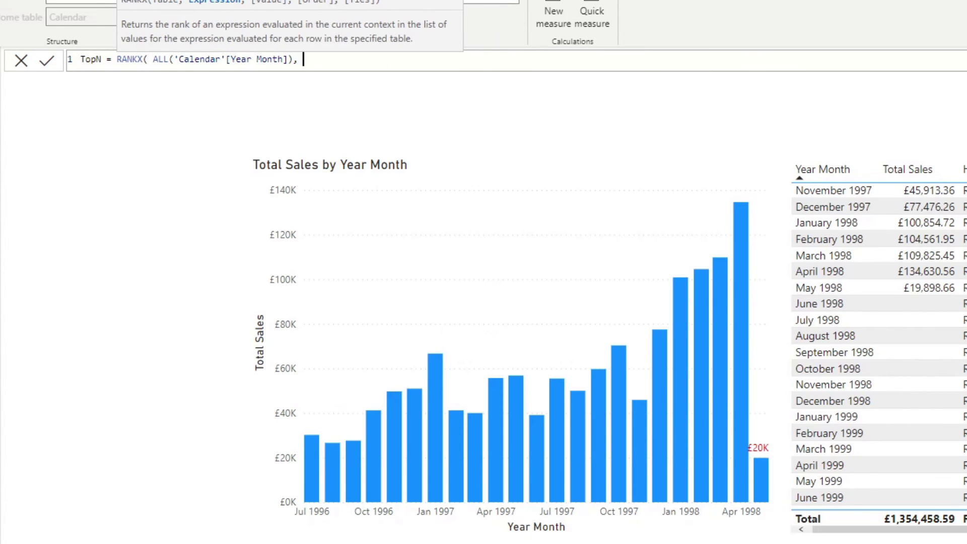
{"action": "key", "text": "Tab"}
{"action": "type", "text": ", ,"}
{"action": "key", "text": "BackSpace"}
{"action": "key", "text": "BackSpace"}
{"action": "key", "text": "BackSpace"}
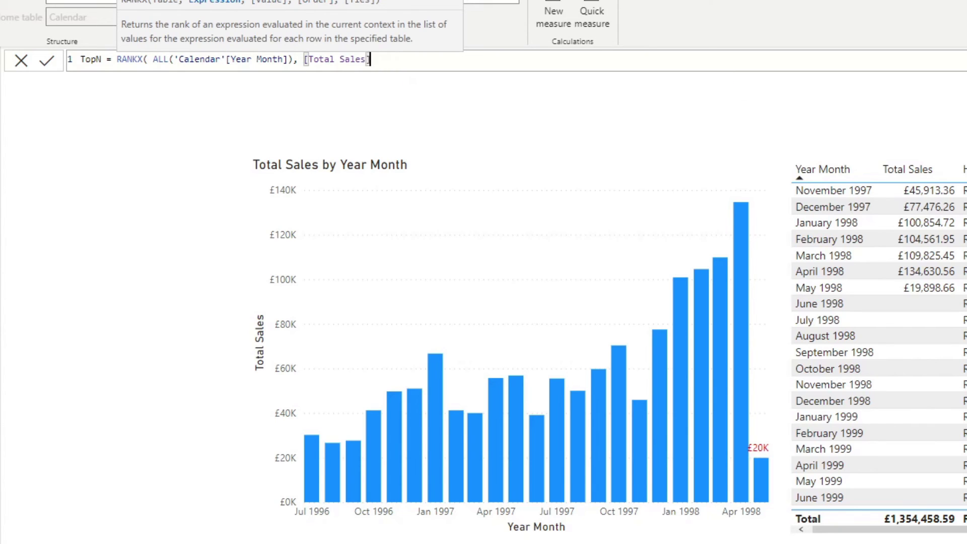
{"action": "type", "text": ", , ,"}
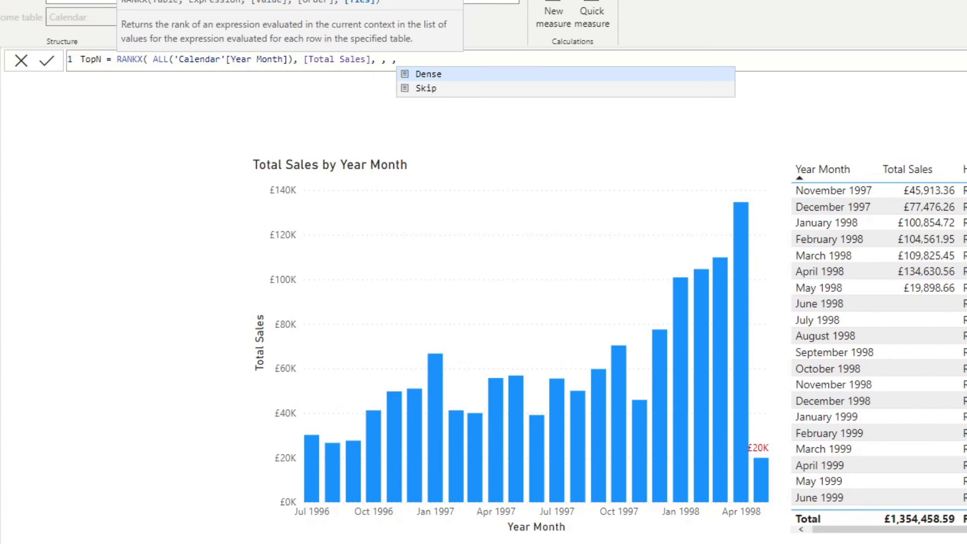
{"action": "key", "text": "BackSpace"}
{"action": "key", "text": "BackSpace"}
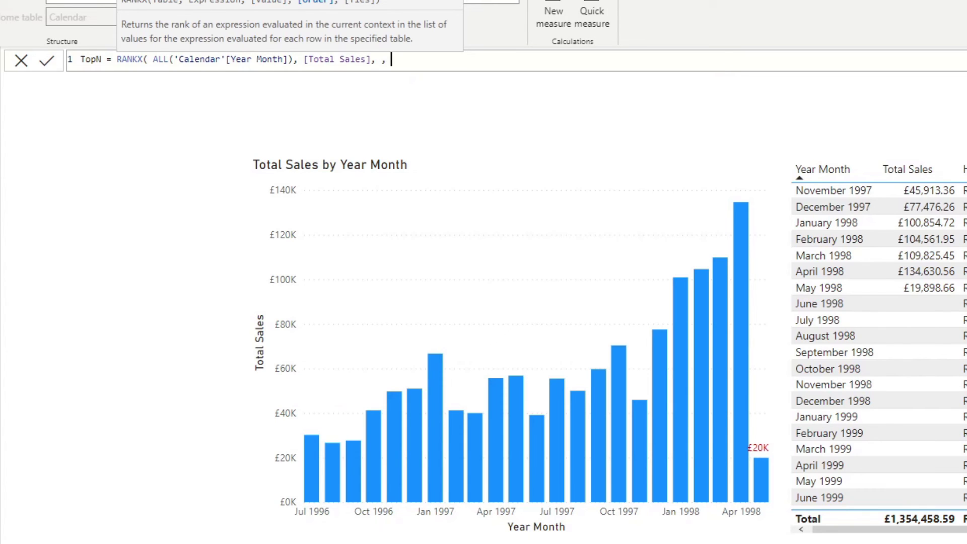
{"action": "type", "text": "DE"}
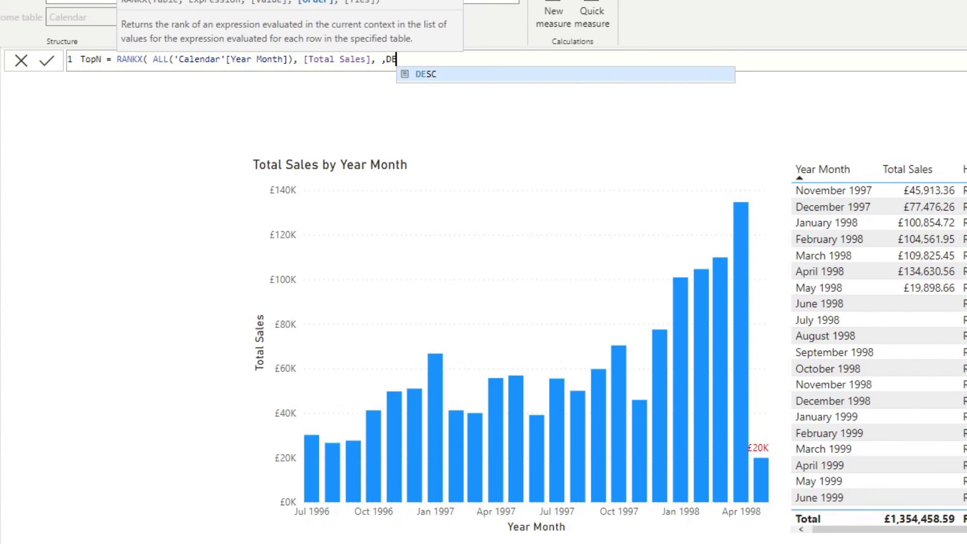
{"action": "type", "text": "SC)"}
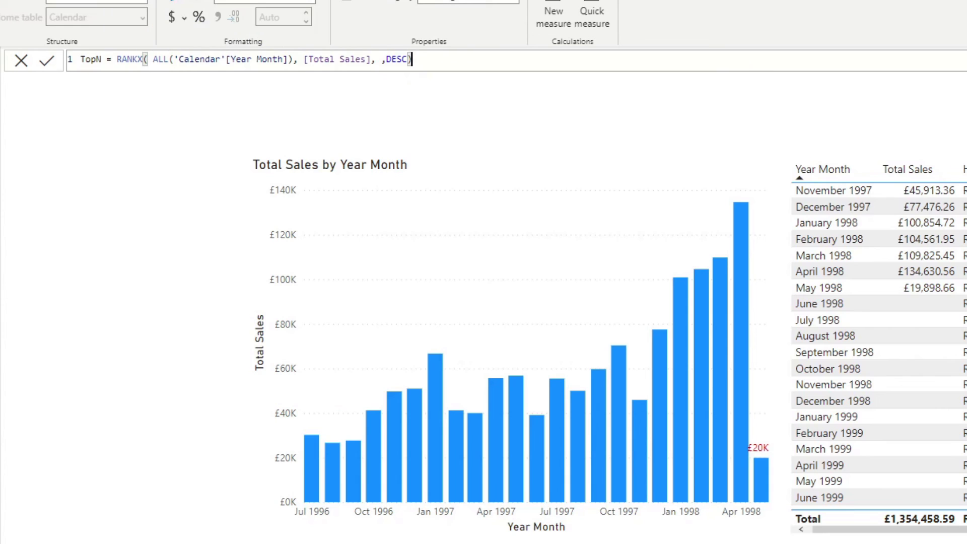
{"action": "key", "text": "Return"}
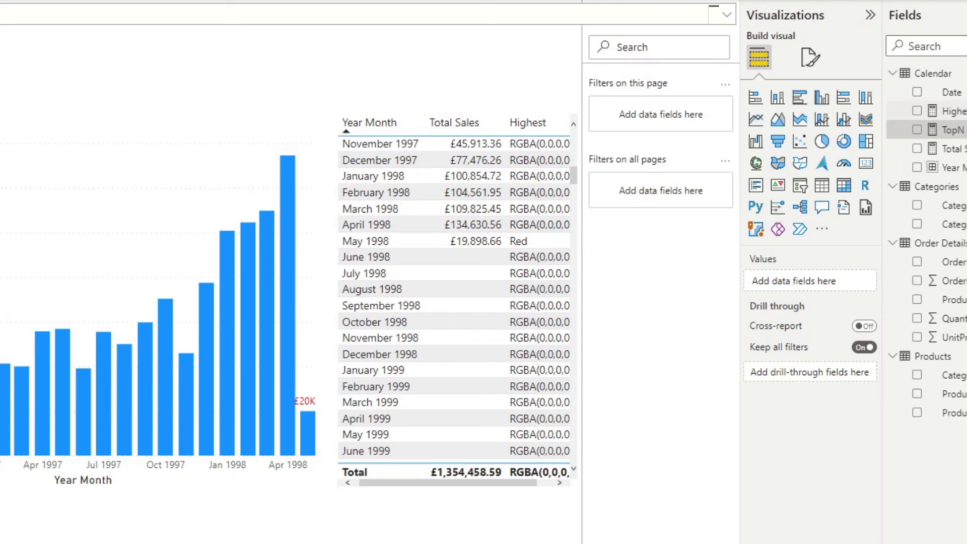
Replace Highest with TopN in the table and sort it so rank 1 (April 1998) is first.
{"action": "left_click_drag", "start_coordinate": [960, 132], "coordinate": [536, 254]}
{"action": "left_click", "coordinate": [867, 320]}
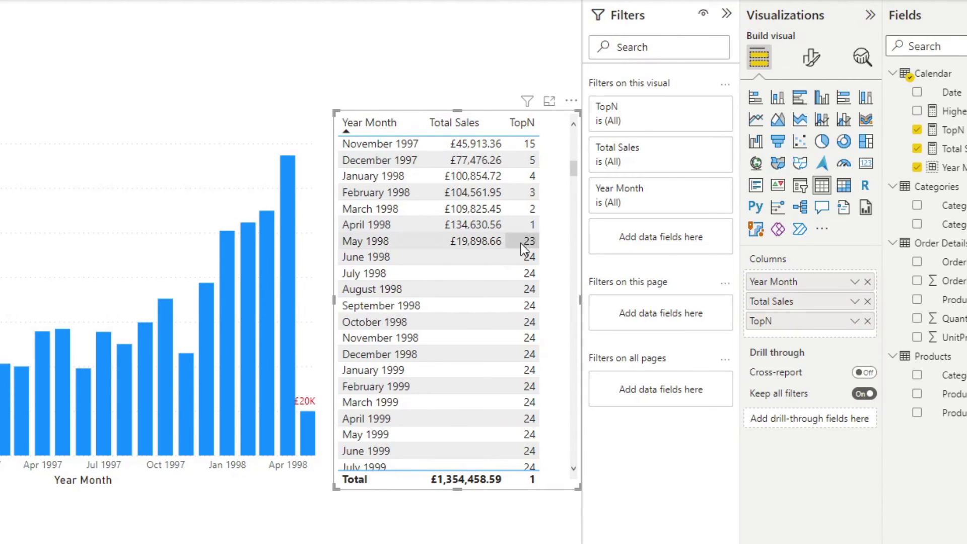
{"action": "left_click", "coordinate": [522, 126]}
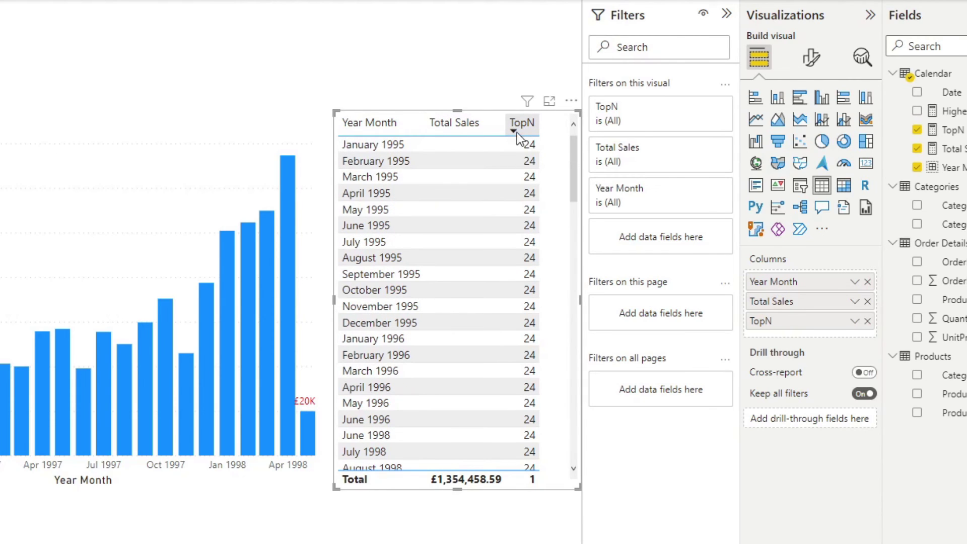
{"action": "left_click", "coordinate": [516, 129]}
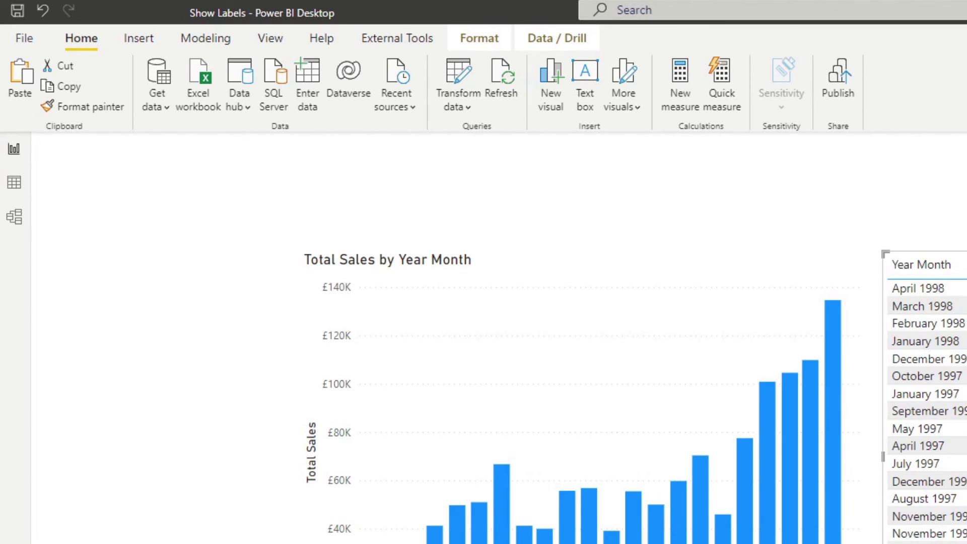
Wrap TopN in IF(RANKX(...) <= 3, "Black", "RGBA(0,0,0,0)").
{"action": "left_click", "coordinate": [156, 145]}
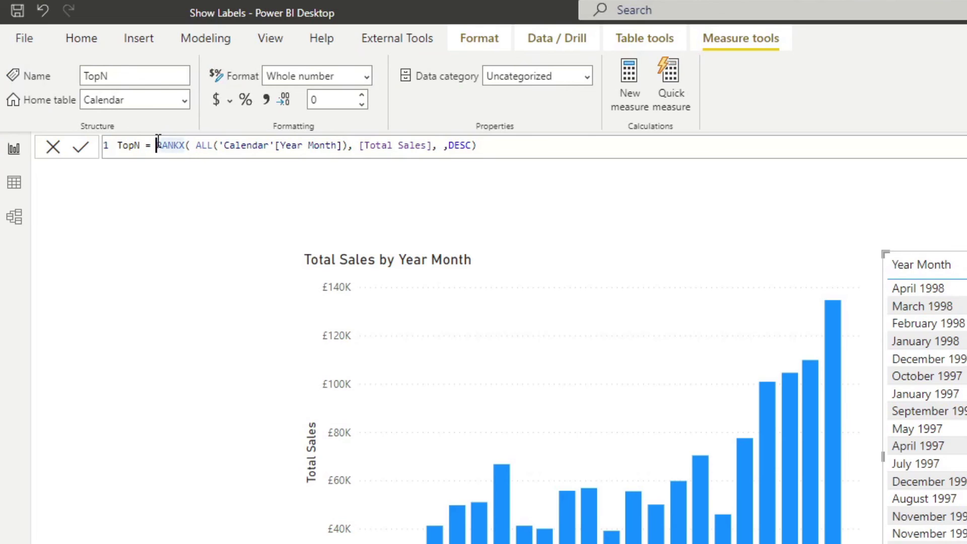
{"action": "type", "text": "IF("}
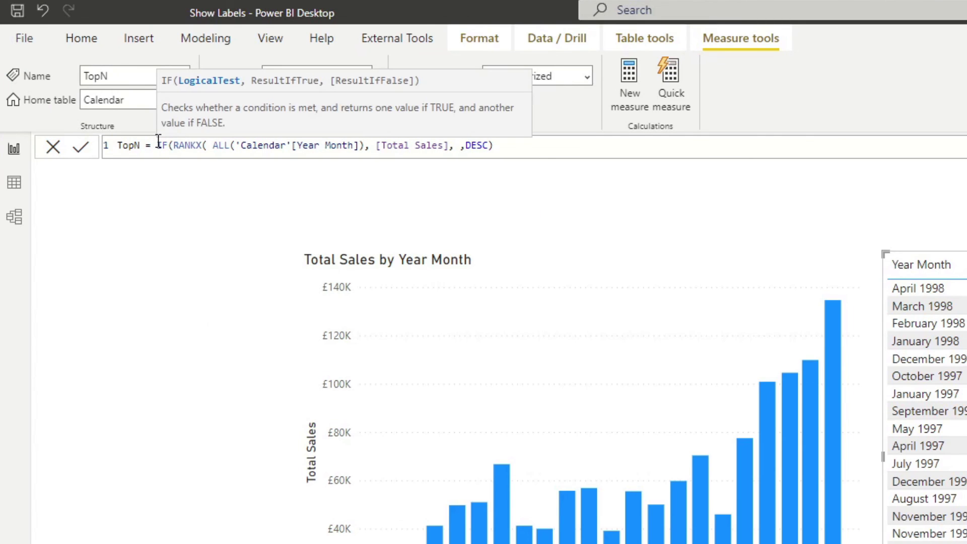
{"action": "left_click", "coordinate": [511, 153]}
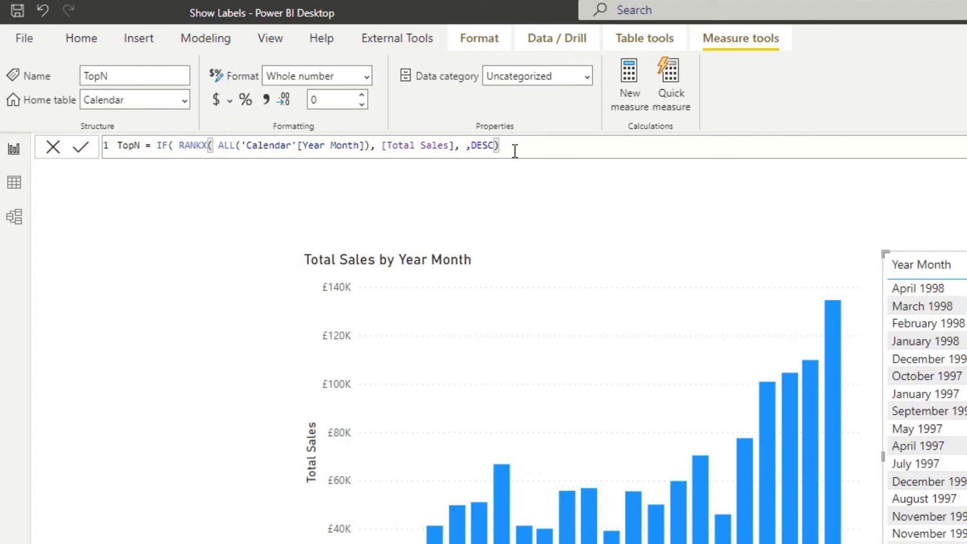
{"action": "type", "text": "<= 3, "}
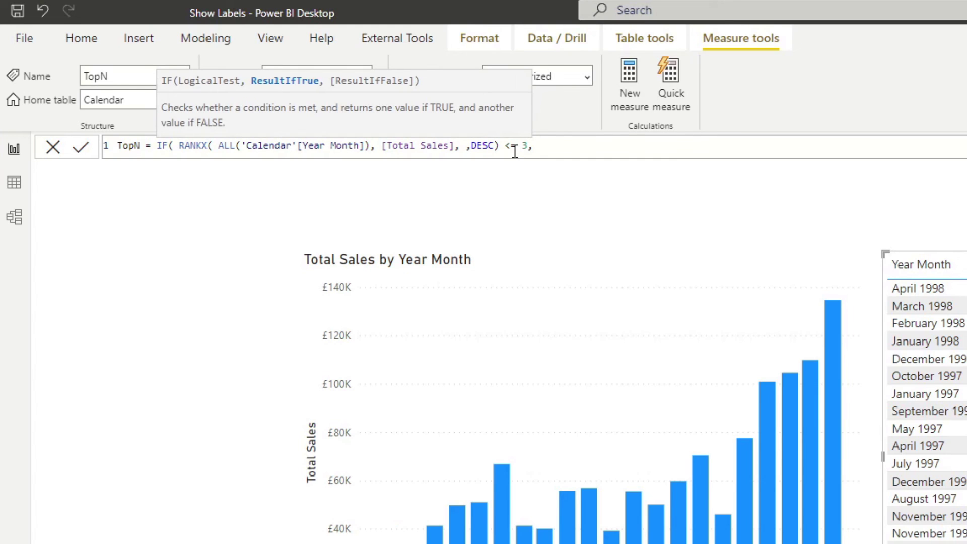
{"action": "type", "text": "\"Gree"}
{"action": "key", "text": "BackSpace"}
{"action": "type", "text": ", \"Black\","}
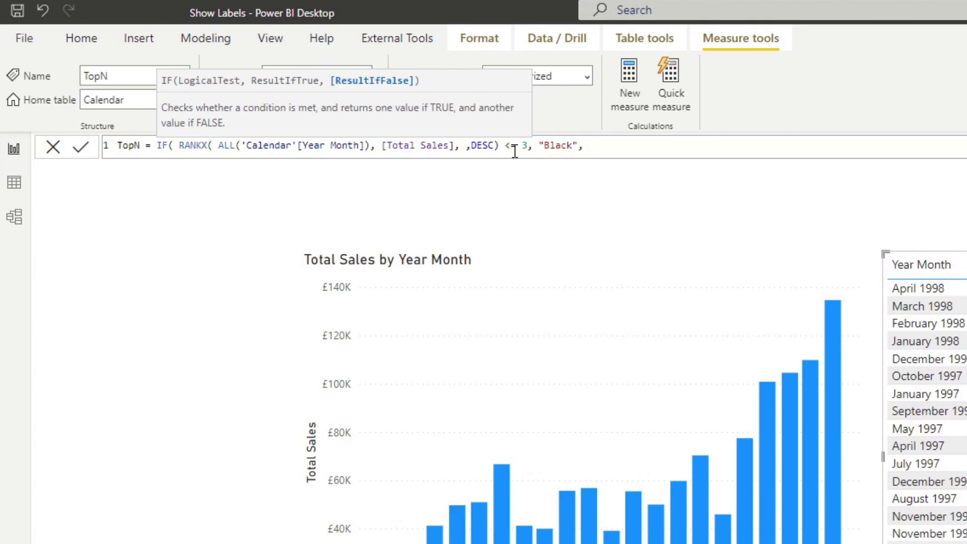
{"action": "type", "text": "\"RGBA(0,0,0,0)\""}
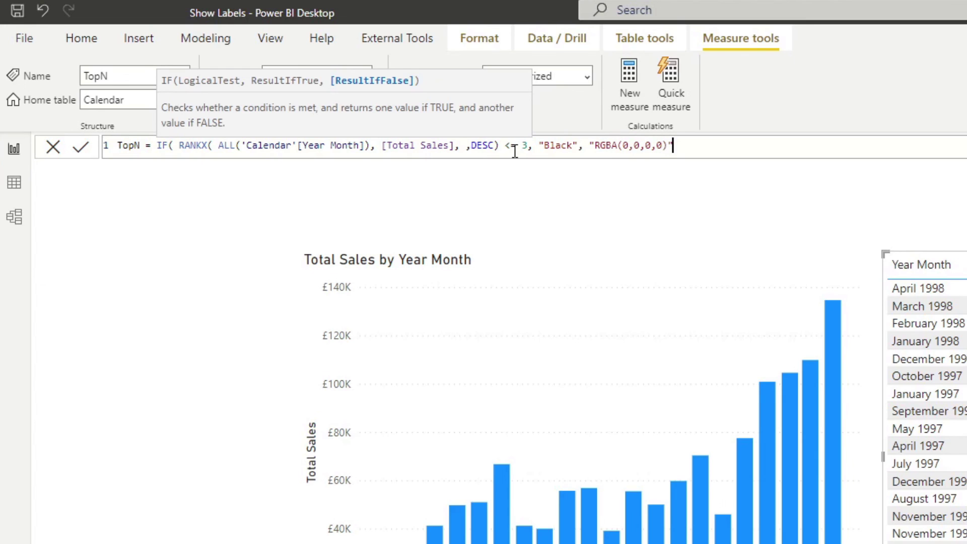
{"action": "type", "text": ")"}
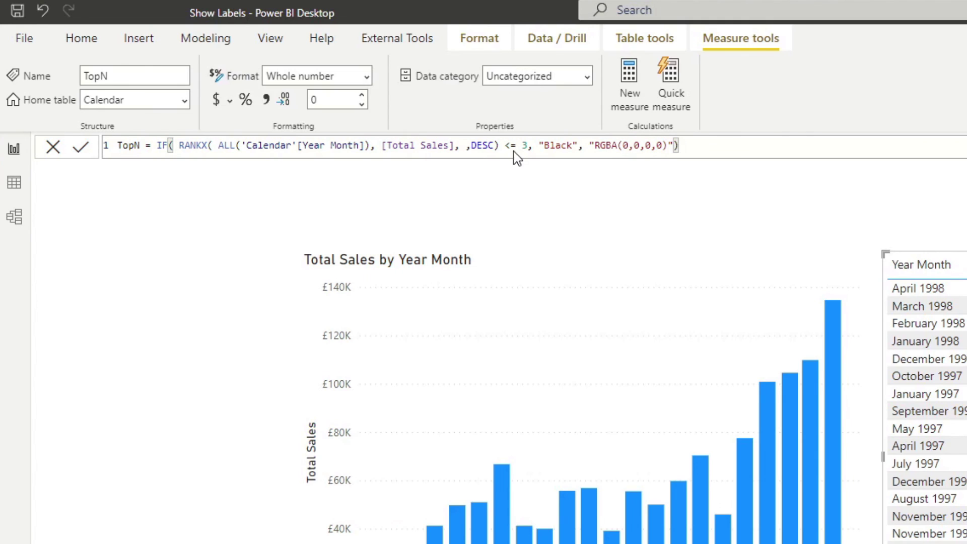
{"action": "key", "text": "Return"}
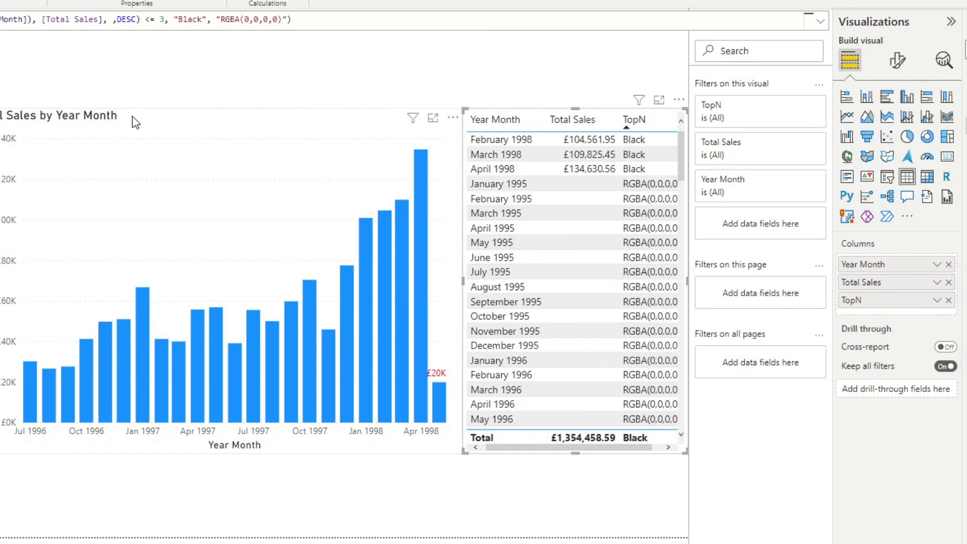
Set the chart's data label value colour by field value using the Calendar TopN measure.
{"action": "left_click", "coordinate": [135, 121]}
{"action": "left_click", "coordinate": [898, 61]}
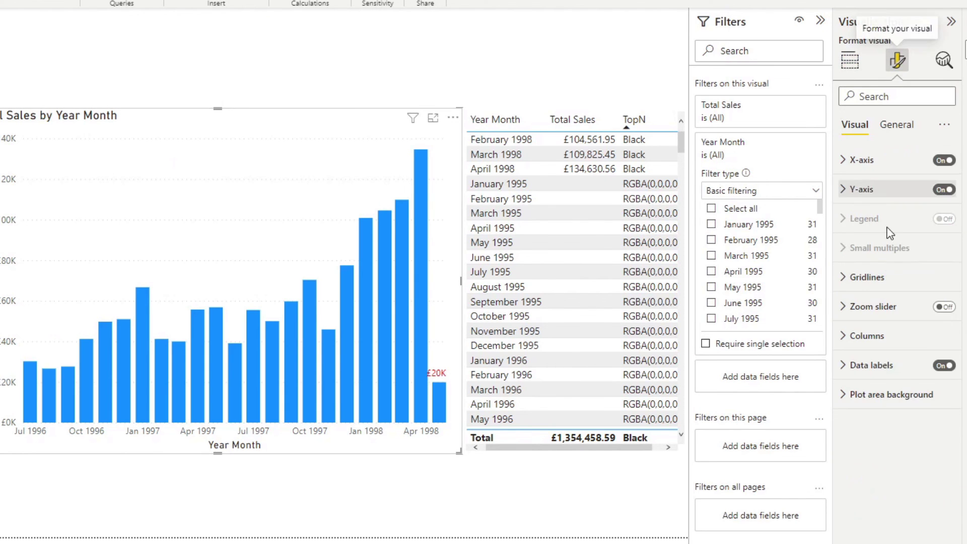
{"action": "left_click", "coordinate": [876, 366]}
{"action": "scroll", "coordinate": [892, 537], "scroll_direction": "down", "scroll_amount": 3}
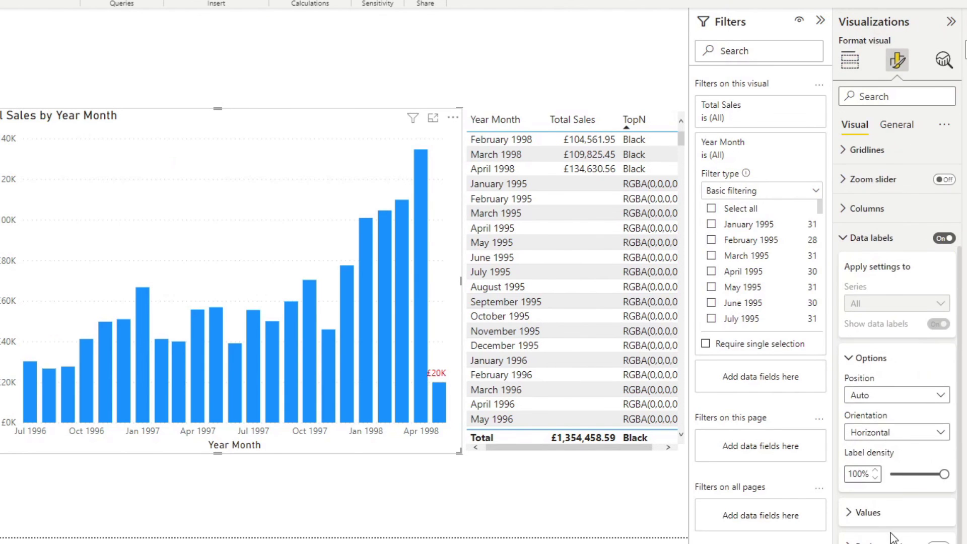
{"action": "left_click", "coordinate": [881, 511]}
{"action": "scroll", "coordinate": [897, 489], "scroll_direction": "down", "scroll_amount": 3}
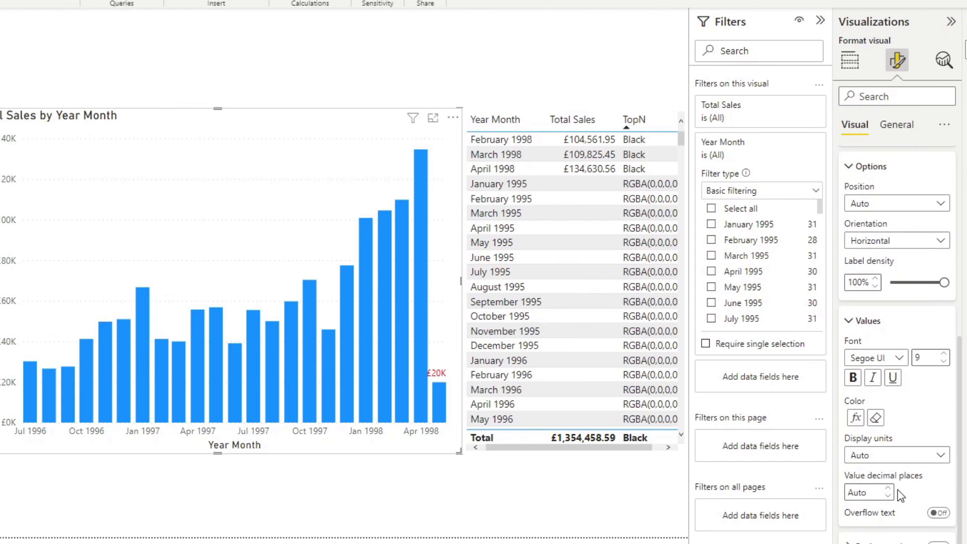
{"action": "left_click", "coordinate": [855, 418]}
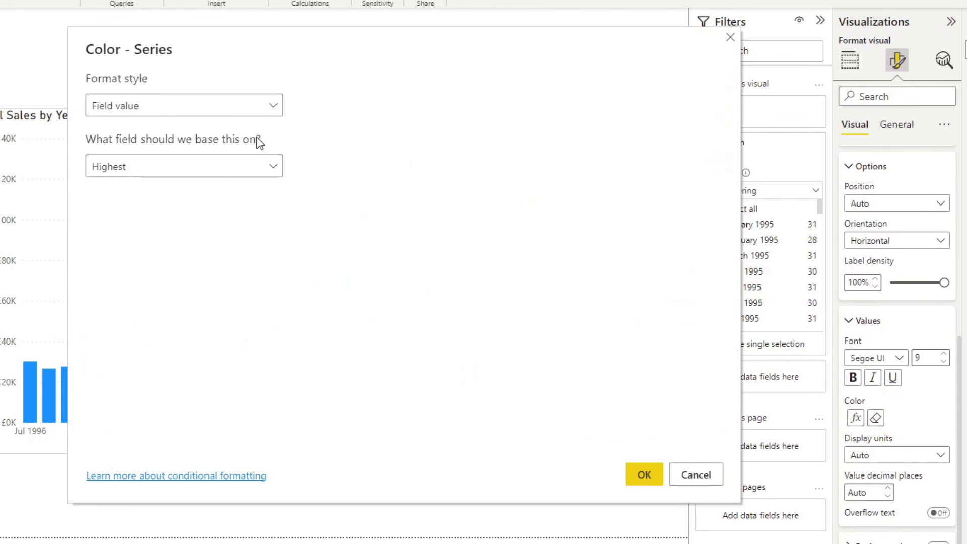
{"action": "left_click", "coordinate": [134, 167]}
{"action": "left_click", "coordinate": [100, 218]}
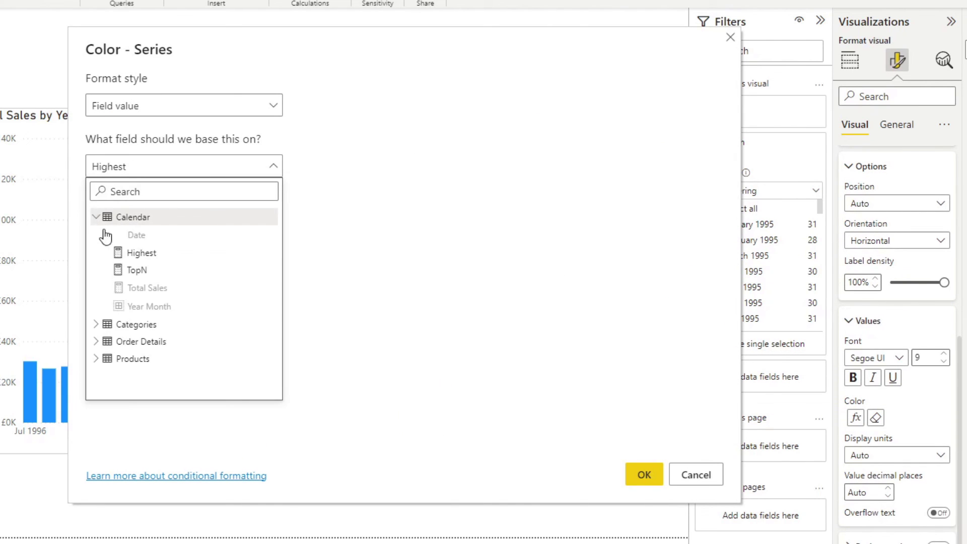
{"action": "left_click", "coordinate": [123, 267]}
{"action": "left_click", "coordinate": [644, 474]}
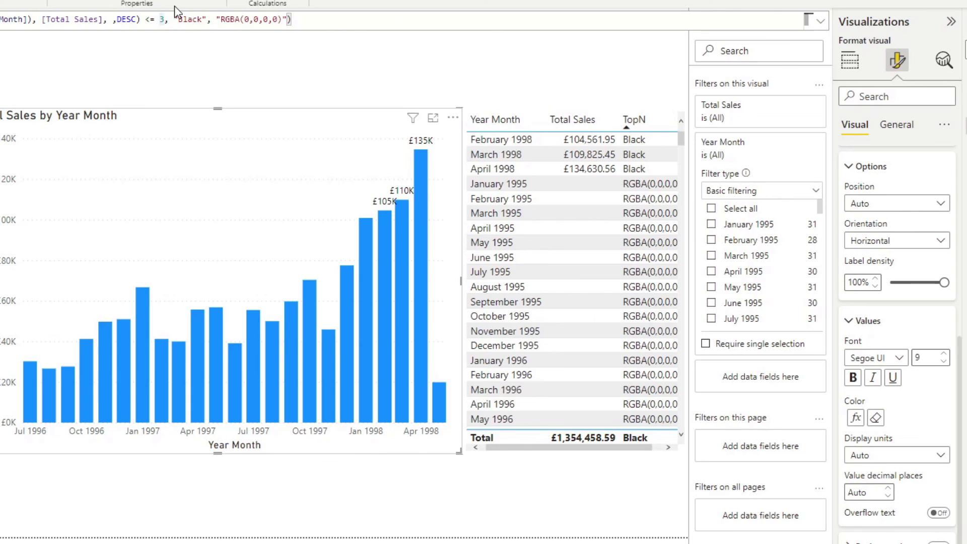
Change the TopN threshold from <= 3 to <= 5.
{"action": "type", "text": "5"}
{"action": "key", "text": "Return"}
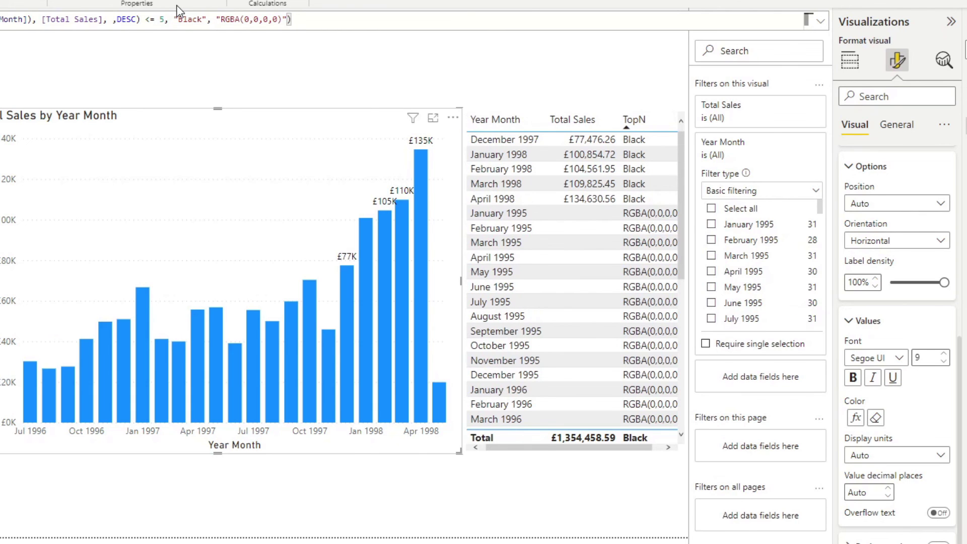